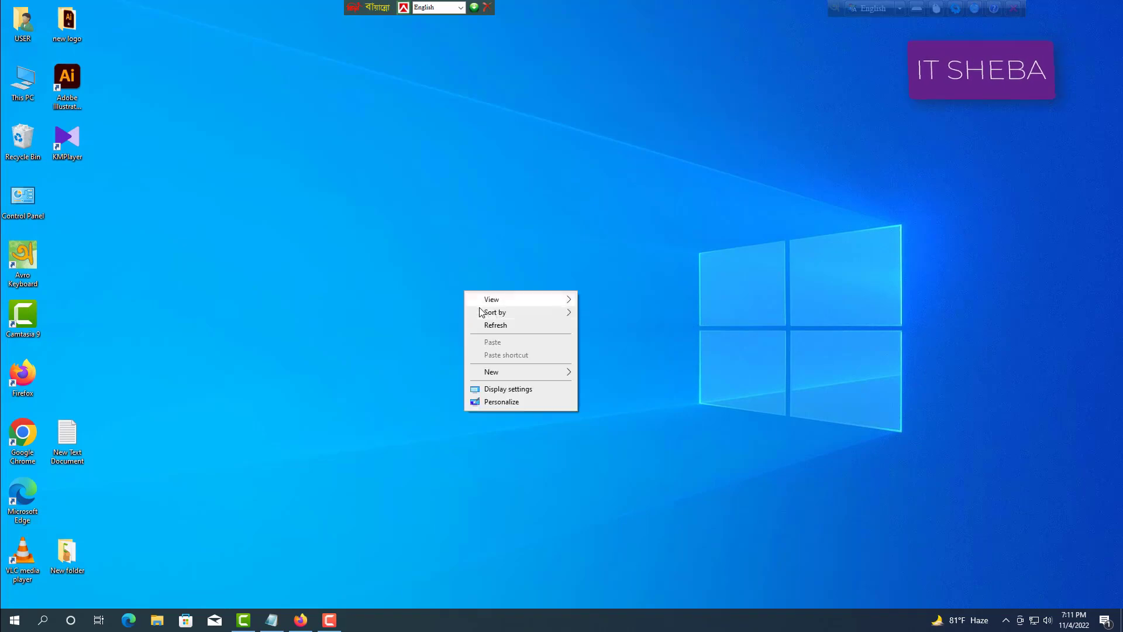
Read YouTube's 'Apply for monetization' email in Firefox, then switch to the YouTube home page tab.
left_click(491, 322)
left_click(300, 619)
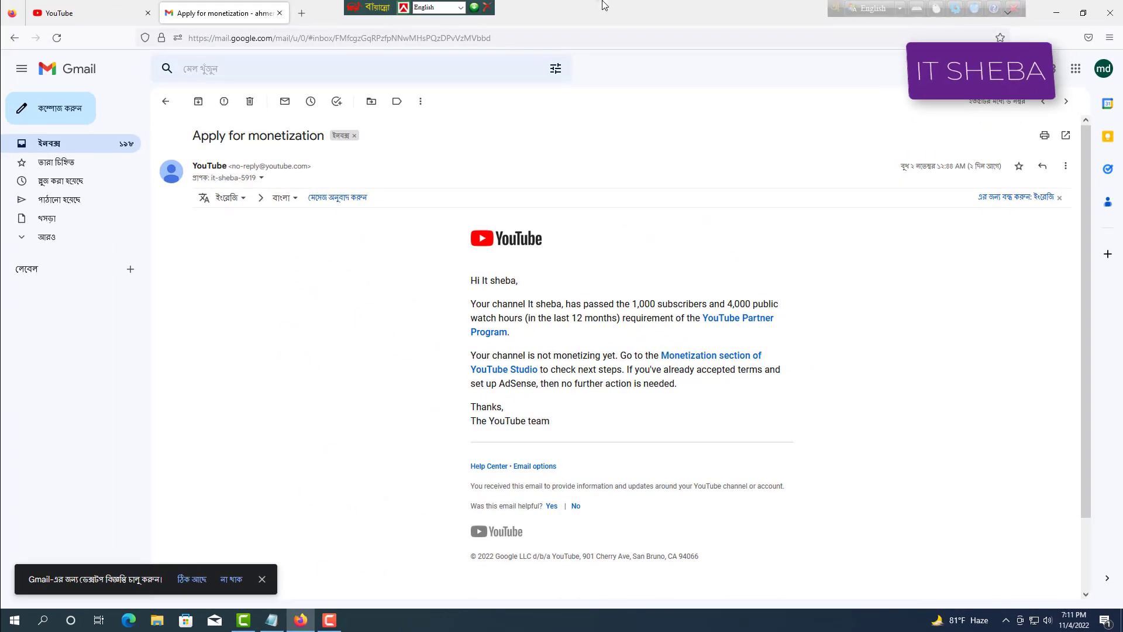
key("ctrl+Tab")
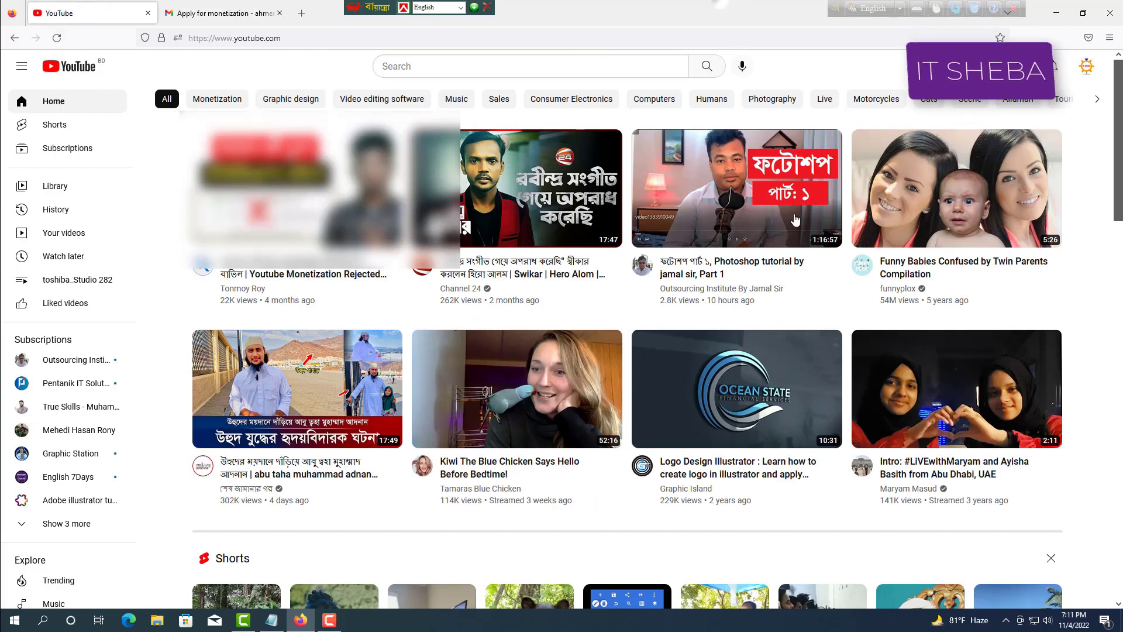
Open the channel in YouTube Studio from the profile avatar's account menu.
left_click(1085, 67)
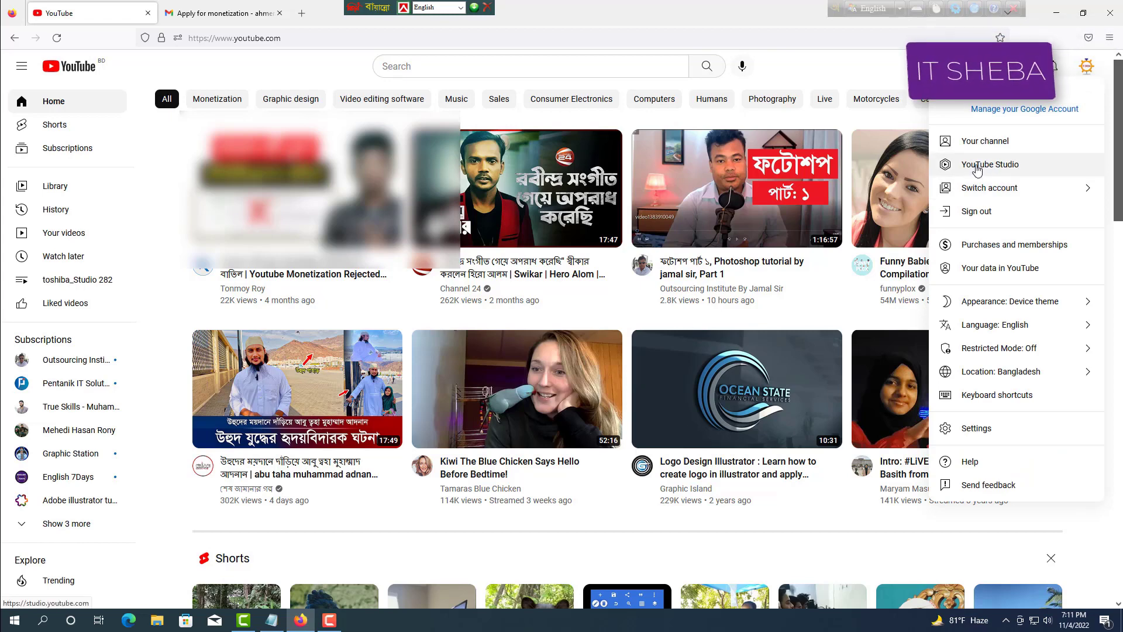
left_click(976, 166)
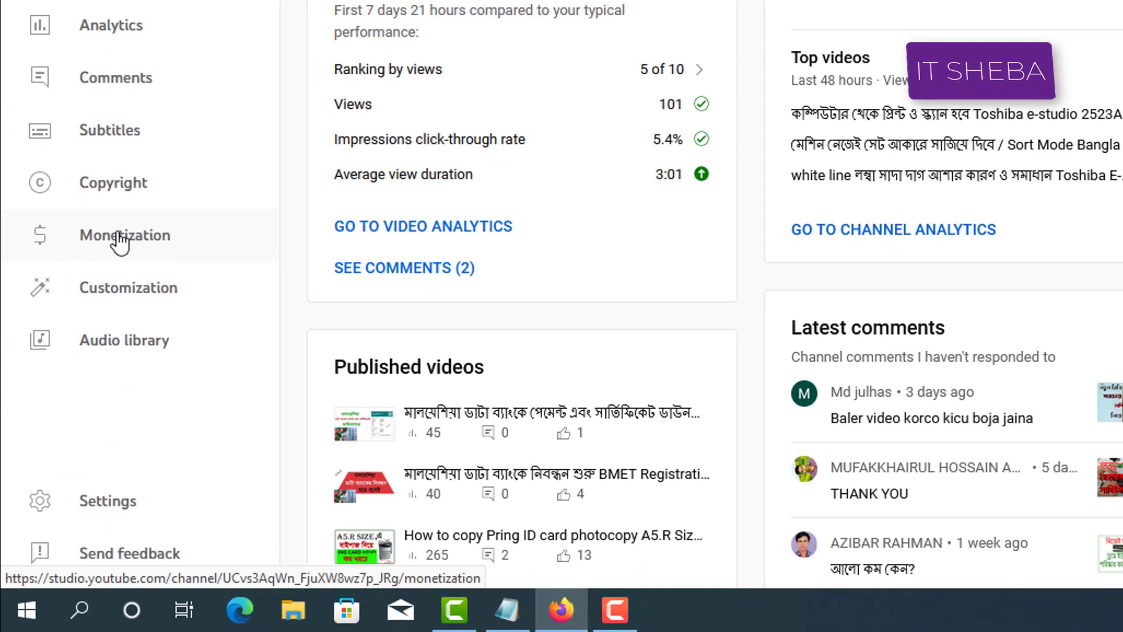
Go to Monetization, choose Apply Now, and start the Step 1 Partner Program terms review.
left_click(120, 241)
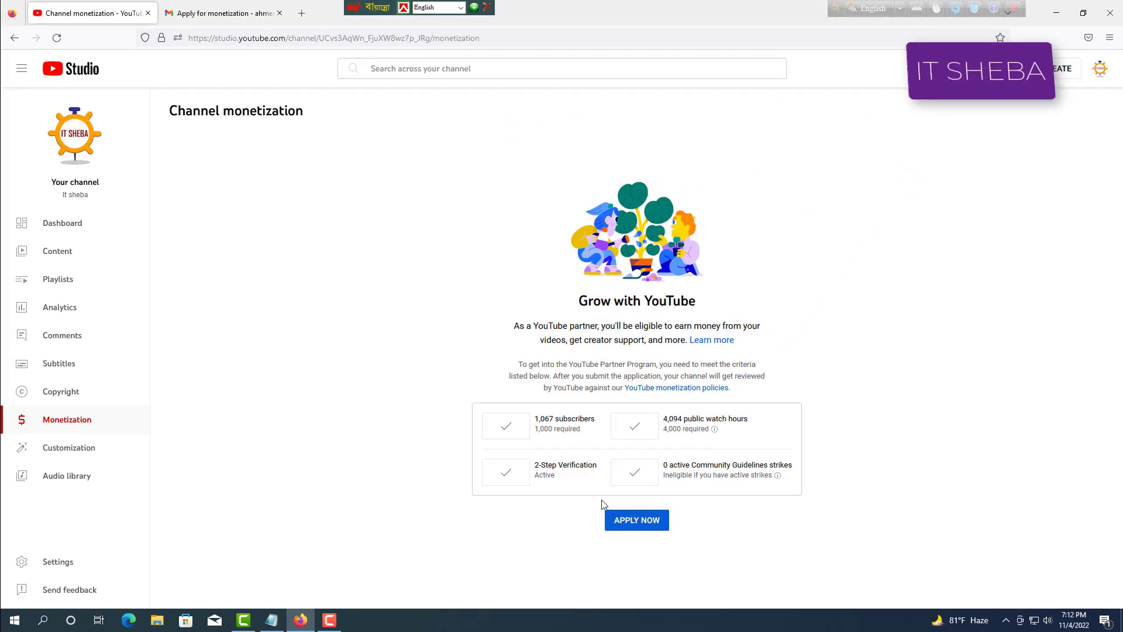
left_click(630, 524)
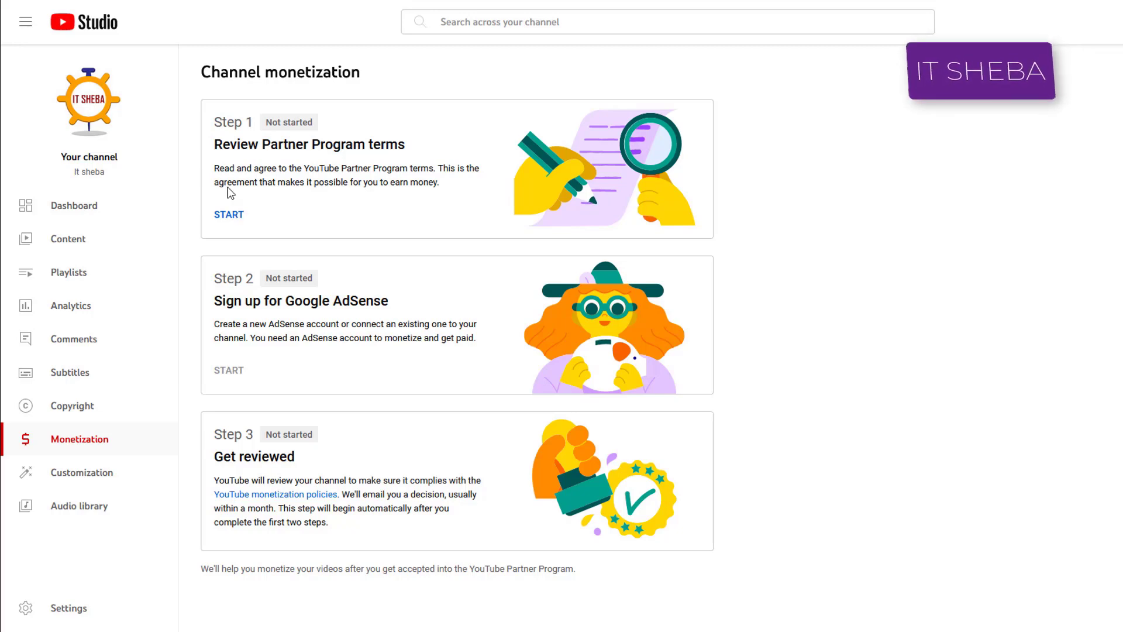
left_click(225, 214)
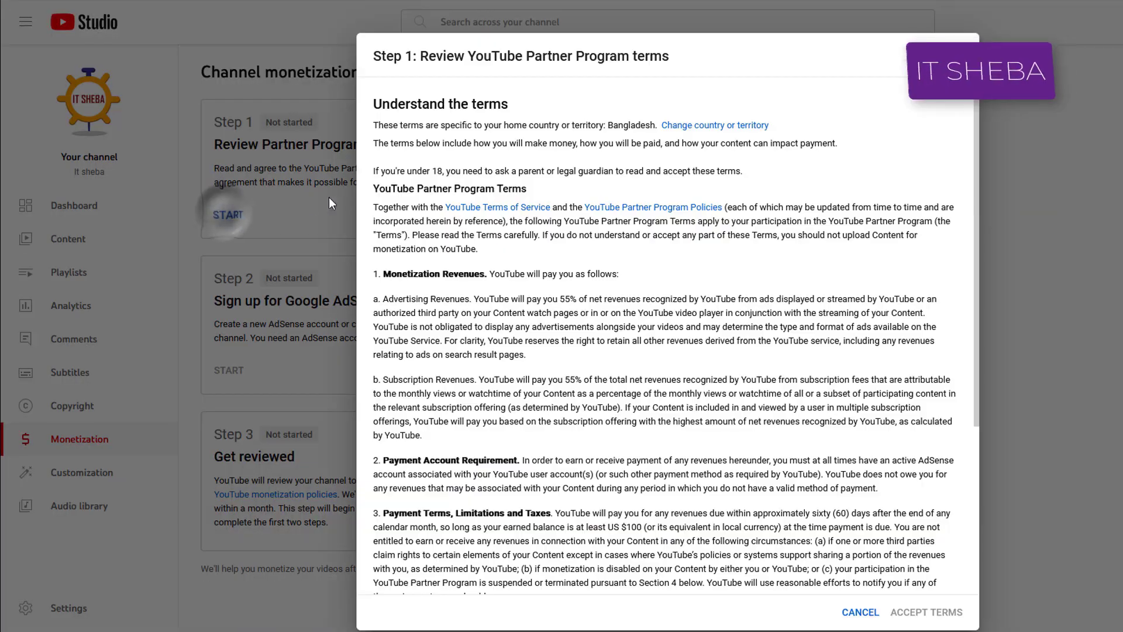
Read through the YouTube Partner Program terms, tick the acceptance box and accept the terms.
scroll(409, 140, "down", 1)
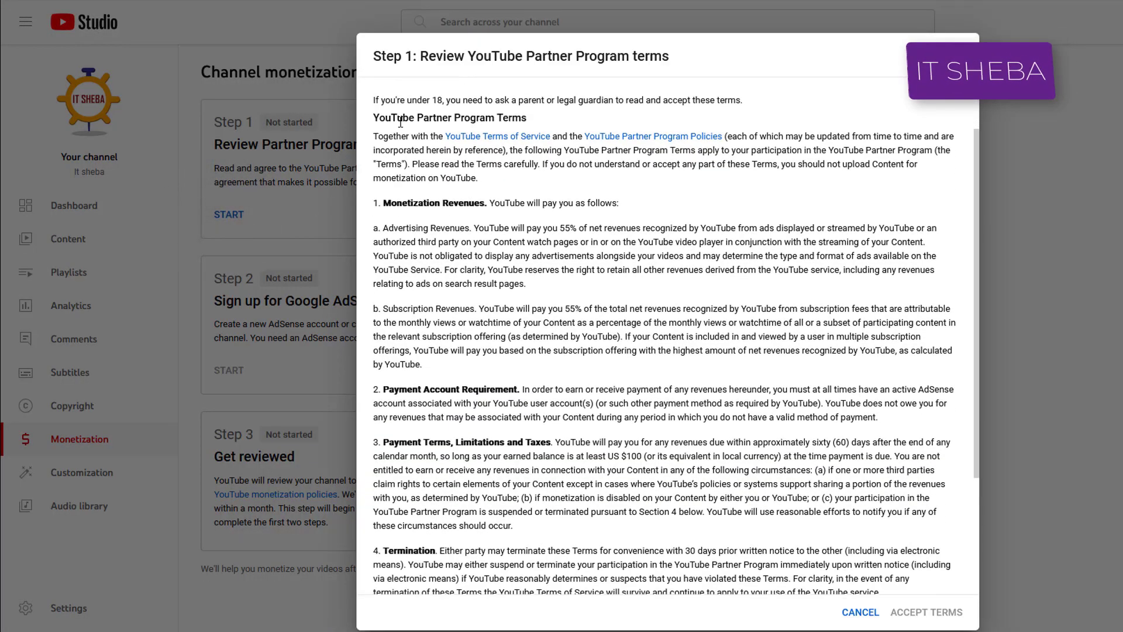
scroll(401, 140, "up", 1)
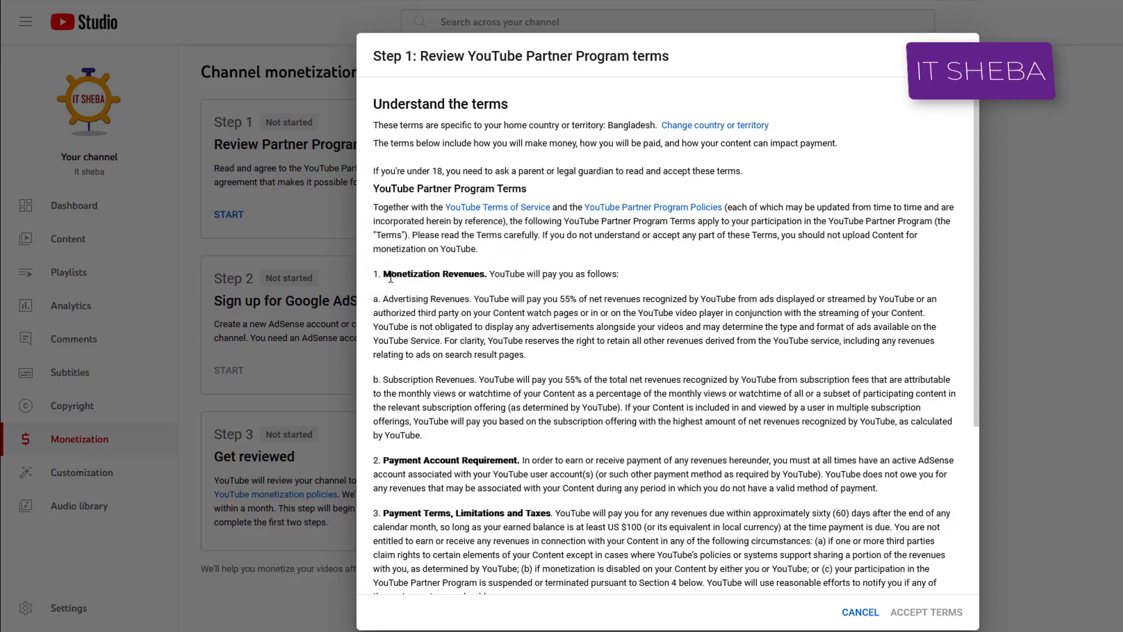
scroll(390, 278, "down", 3)
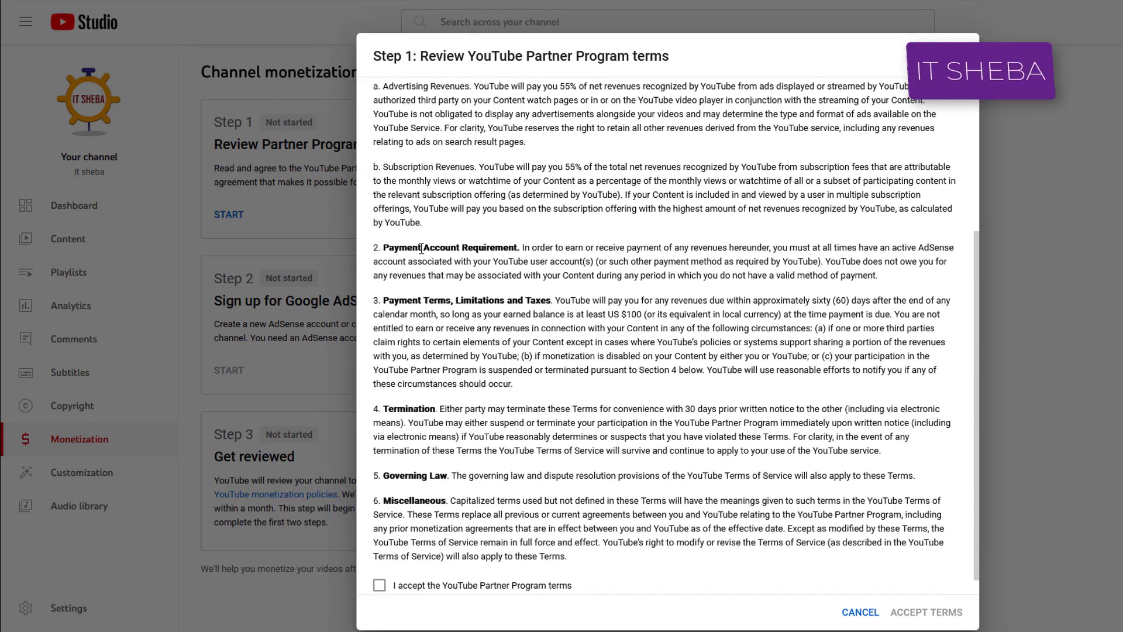
scroll(397, 302, "down", 1)
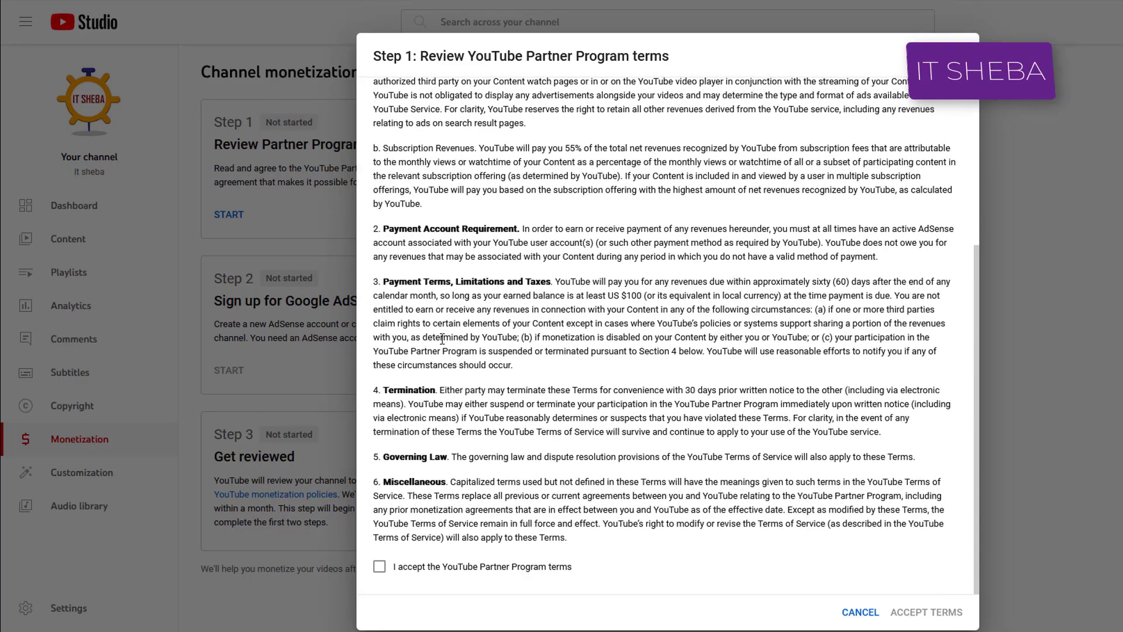
left_click_drag(599, 524, 481, 297)
left_click(640, 545)
left_click(379, 567)
scroll(639, 323, "up", 4)
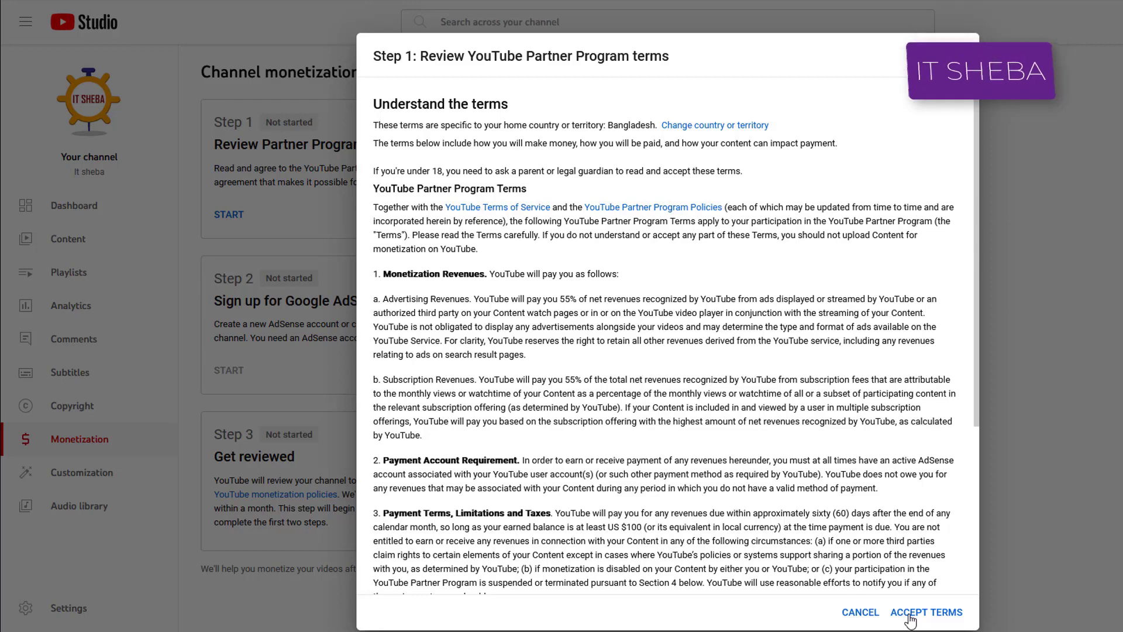
left_click(910, 614)
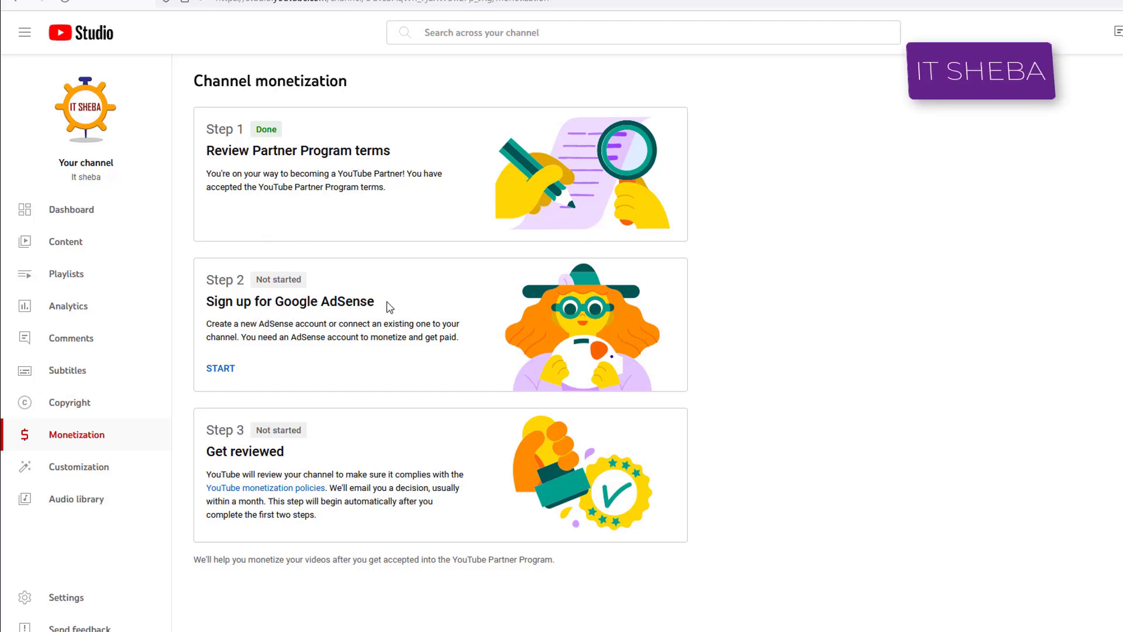
Start the Step 2 'Sign up for Google AdSense' card on the monetization page.
left_click_drag(388, 307, 245, 305)
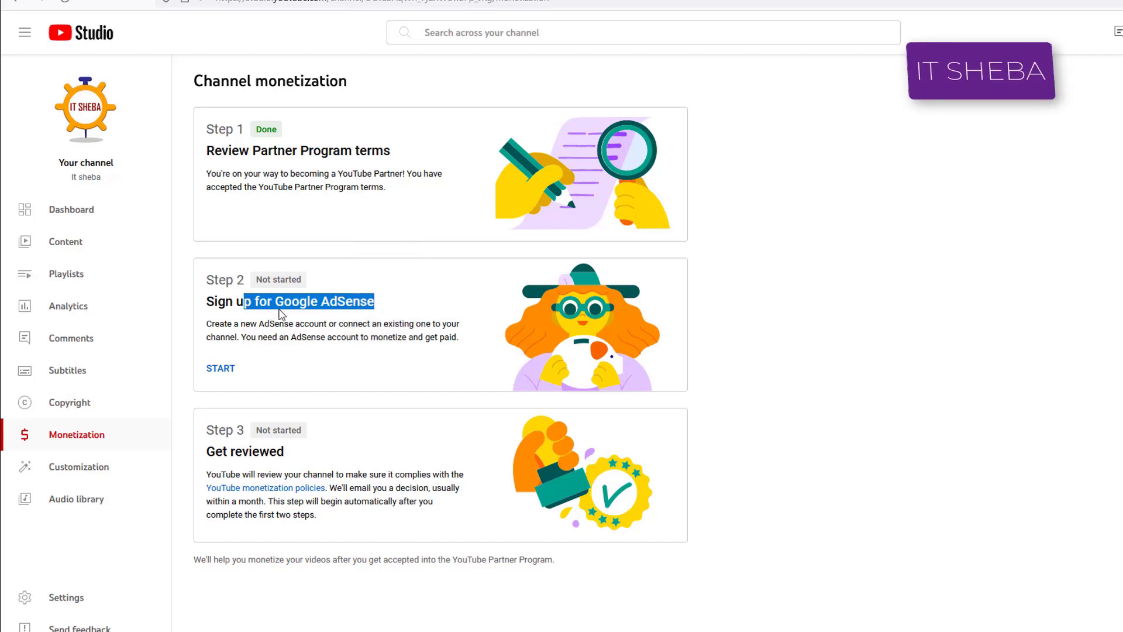
left_click(292, 302)
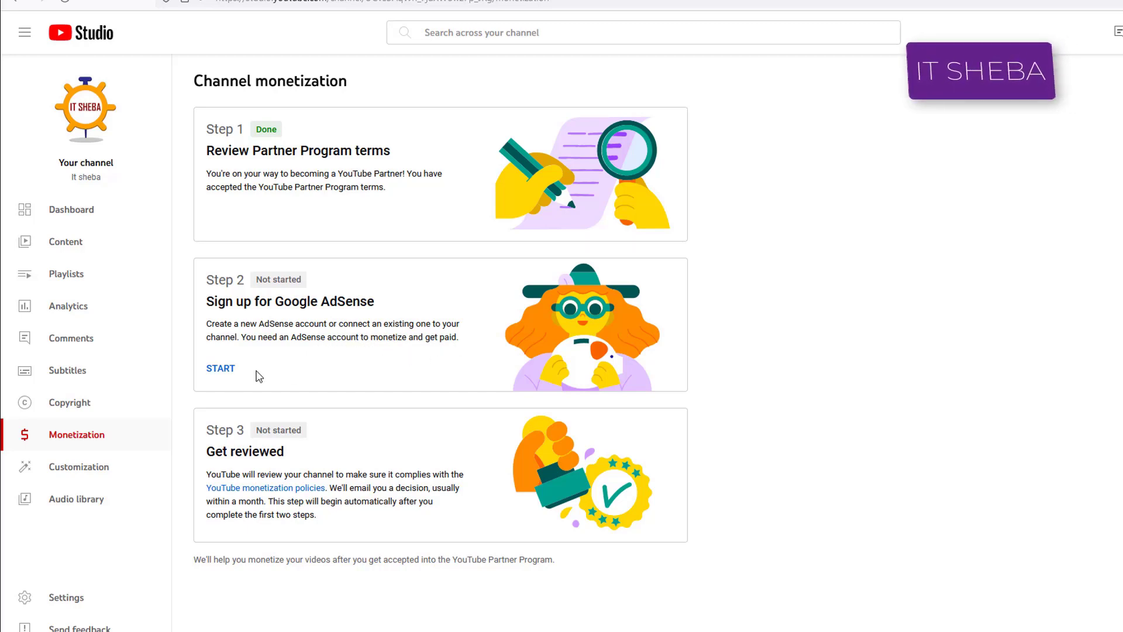
left_click(221, 369)
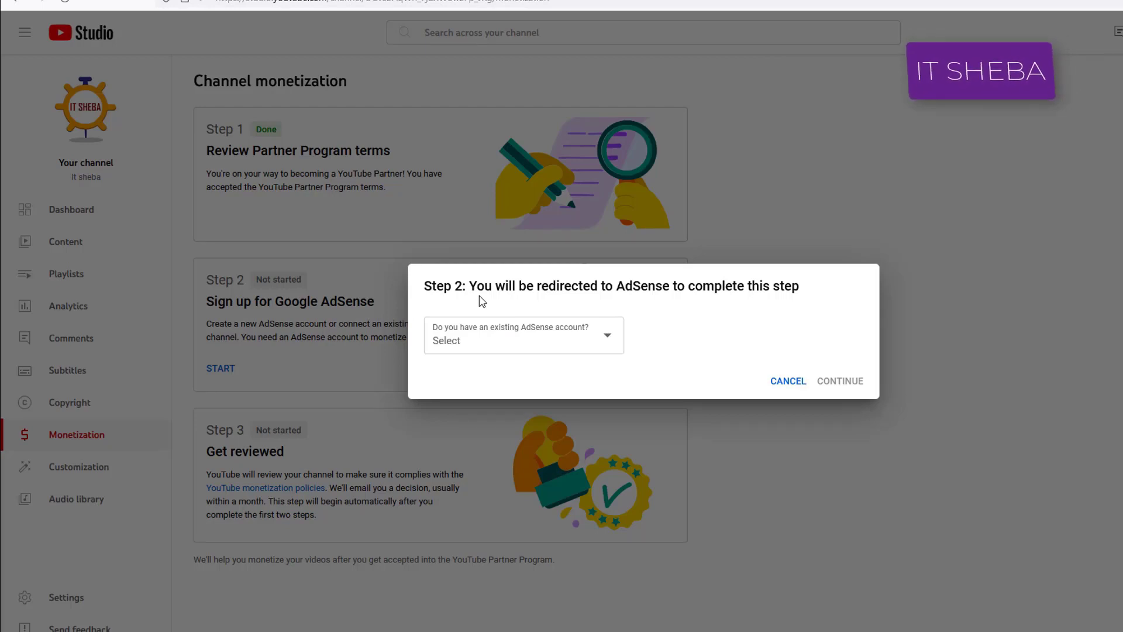
Answer 'No, I don't have an existing account' to the existing AdSense account question.
left_click(612, 333)
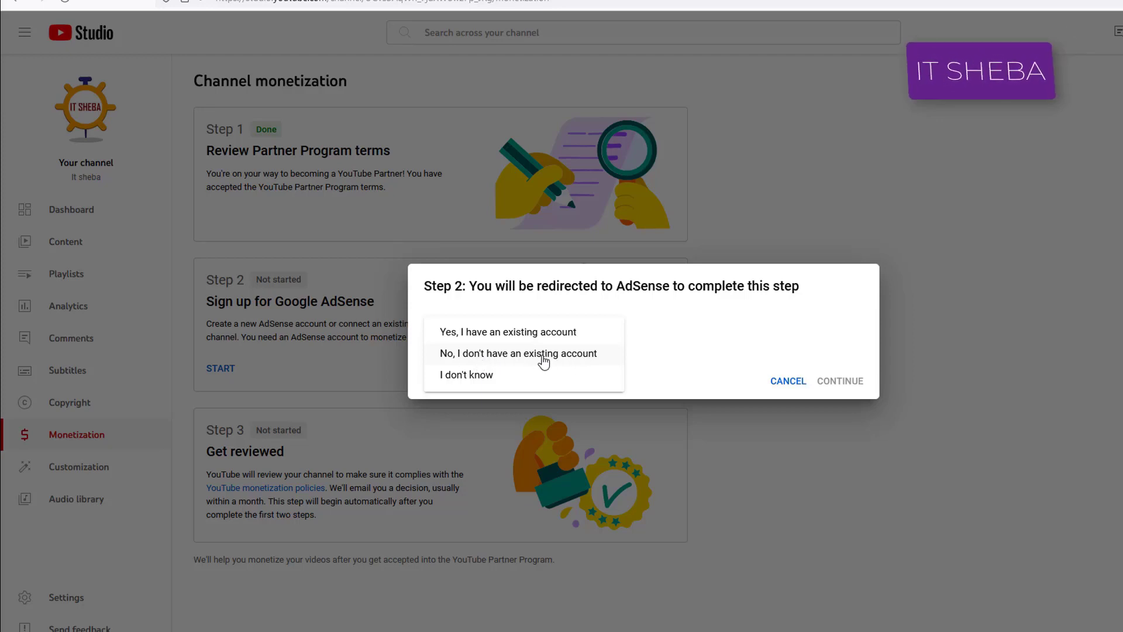
left_click(509, 362)
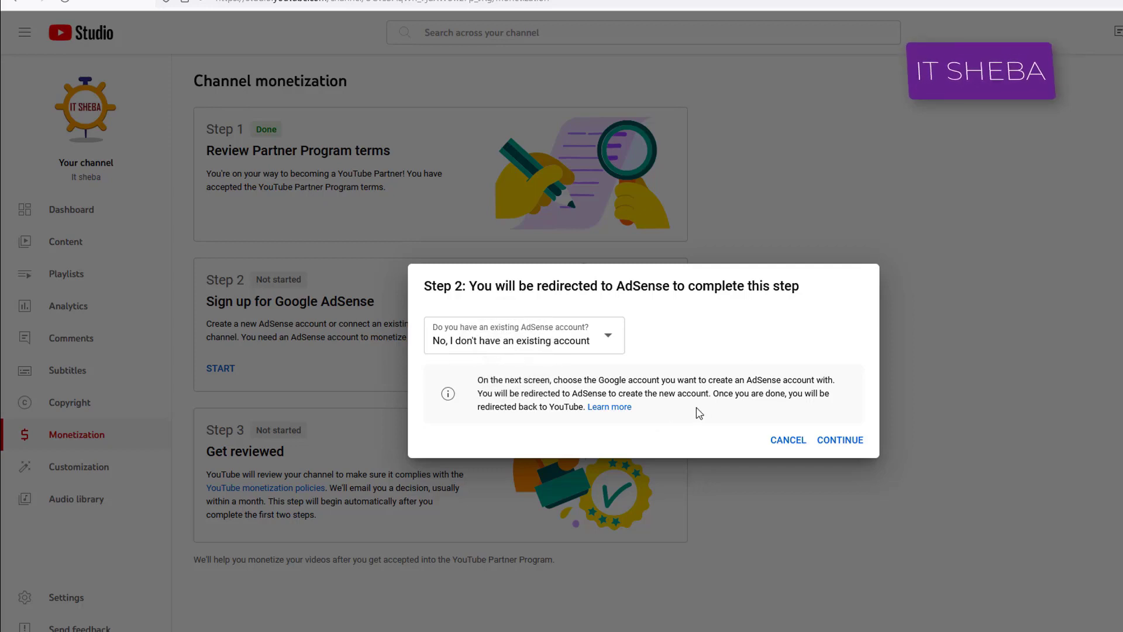
Continue to AdSense and sign in with the first Google account listed.
left_click(843, 442)
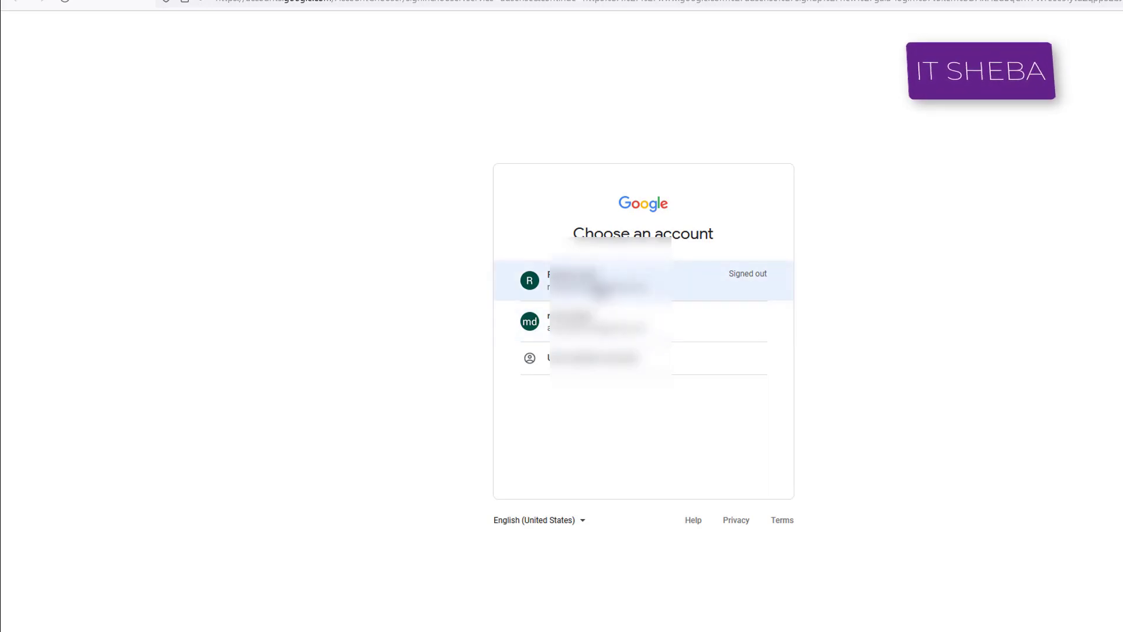
left_click(595, 286)
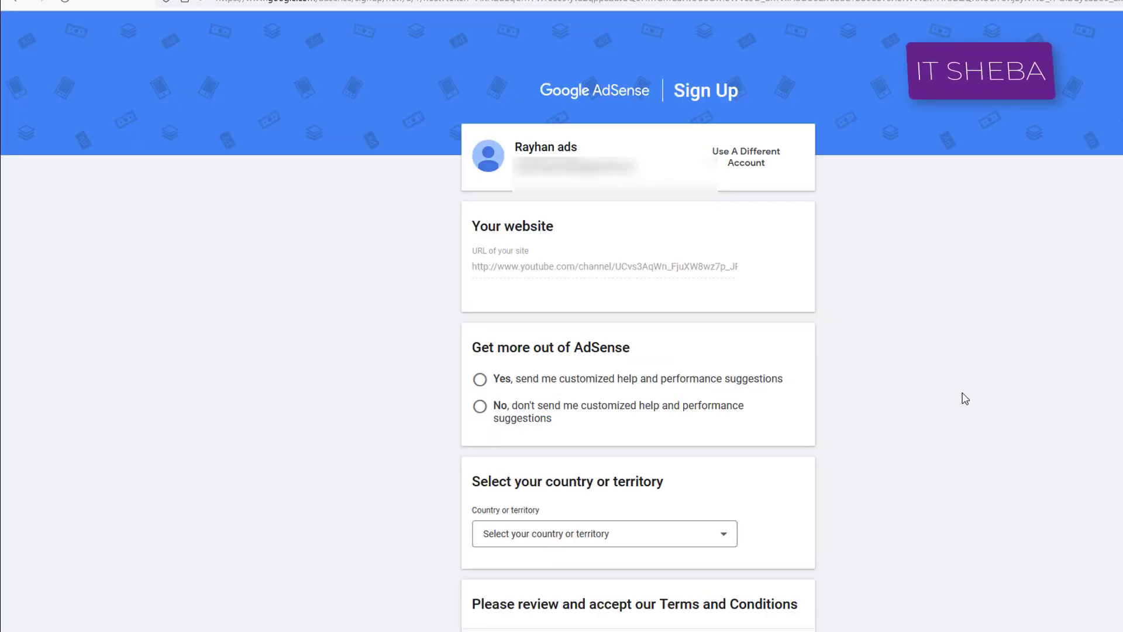
Decline customized help and performance suggestions and set the country to Bangladesh.
left_click_drag(962, 396, 495, 416)
left_click(424, 411)
left_click(479, 405)
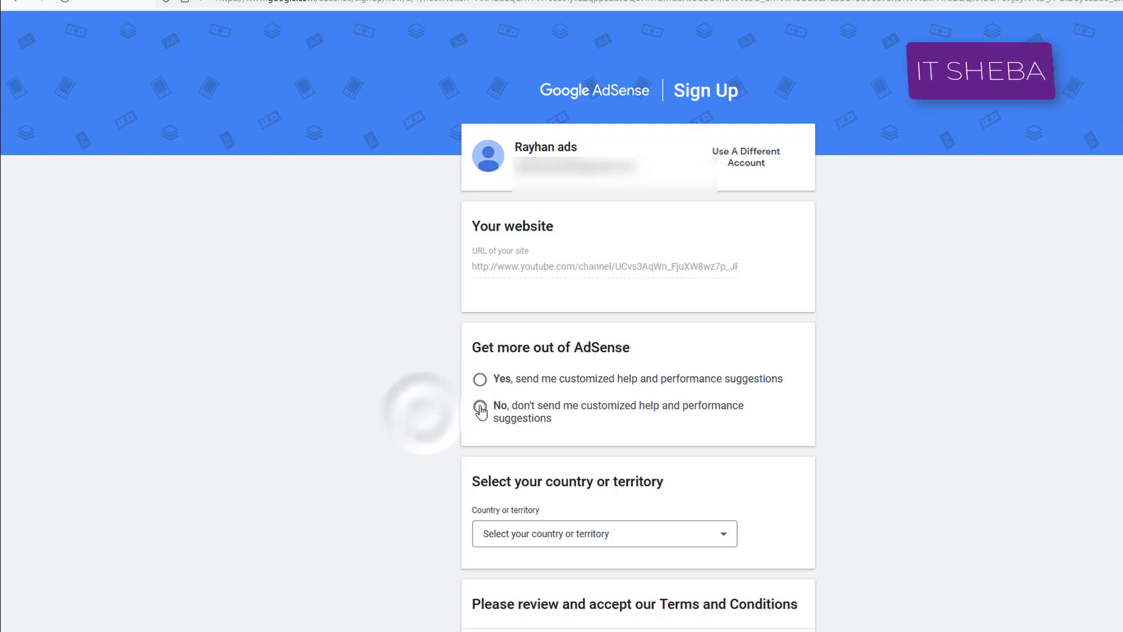
scroll(558, 416, "down", 3)
left_click(608, 395)
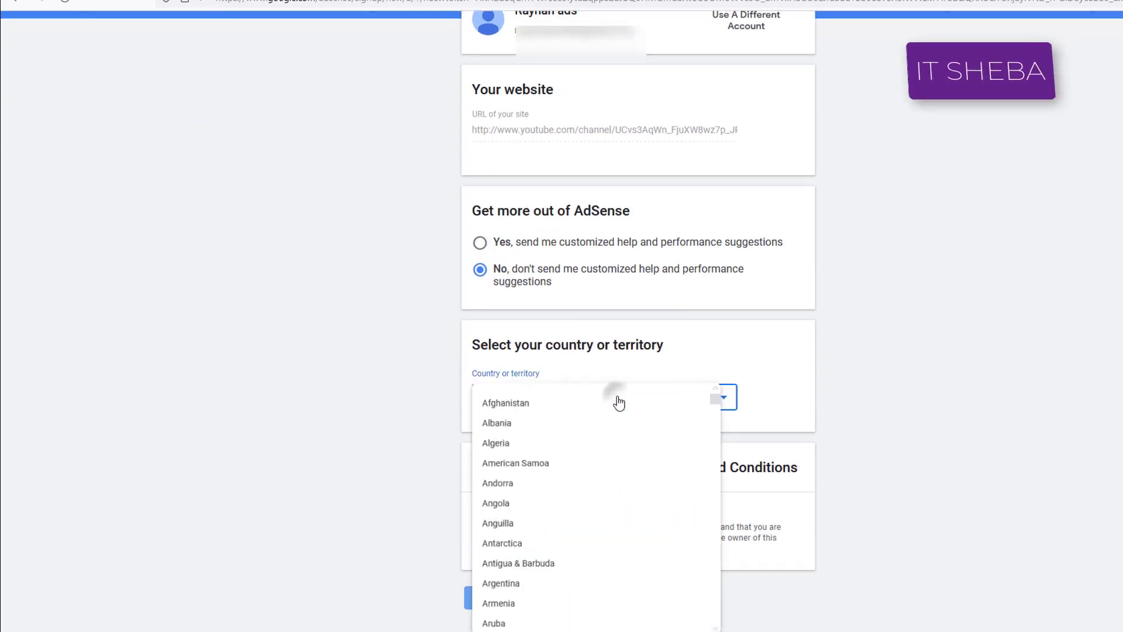
scroll(602, 431, "down", 4)
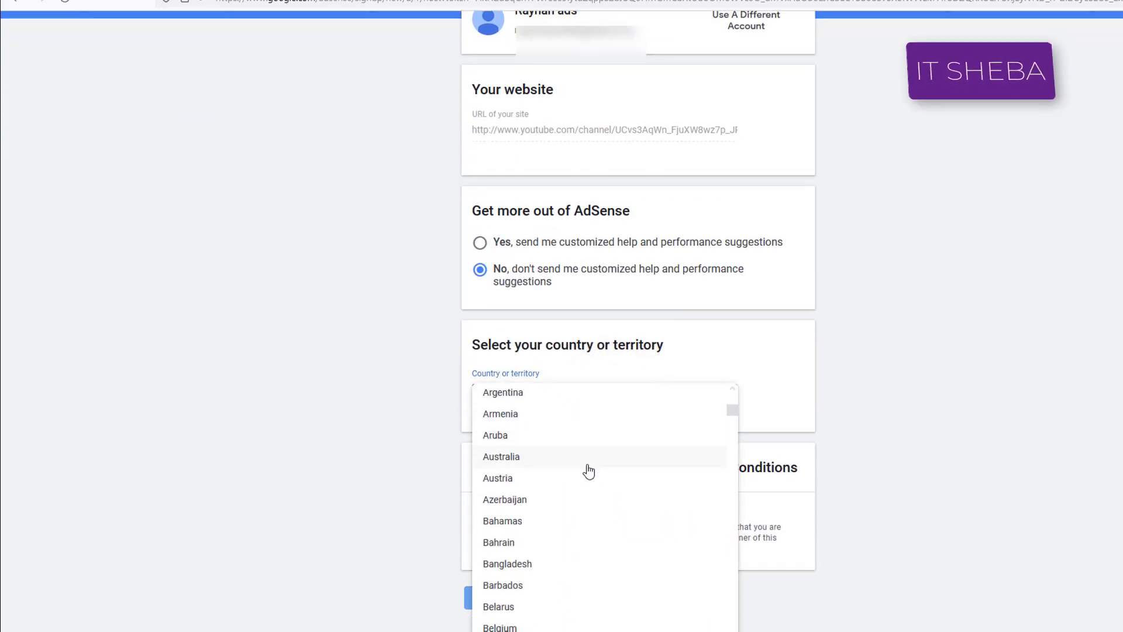
left_click(529, 565)
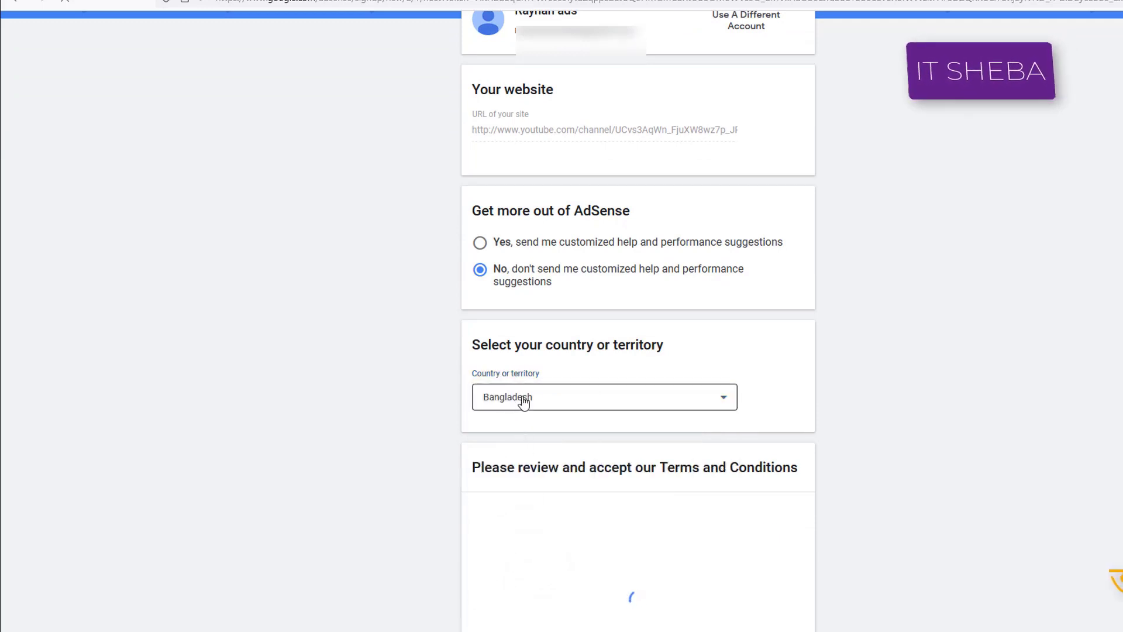
Accept the AdSense Terms and Conditions agreement at the bottom of the form.
scroll(563, 434, "down", 4)
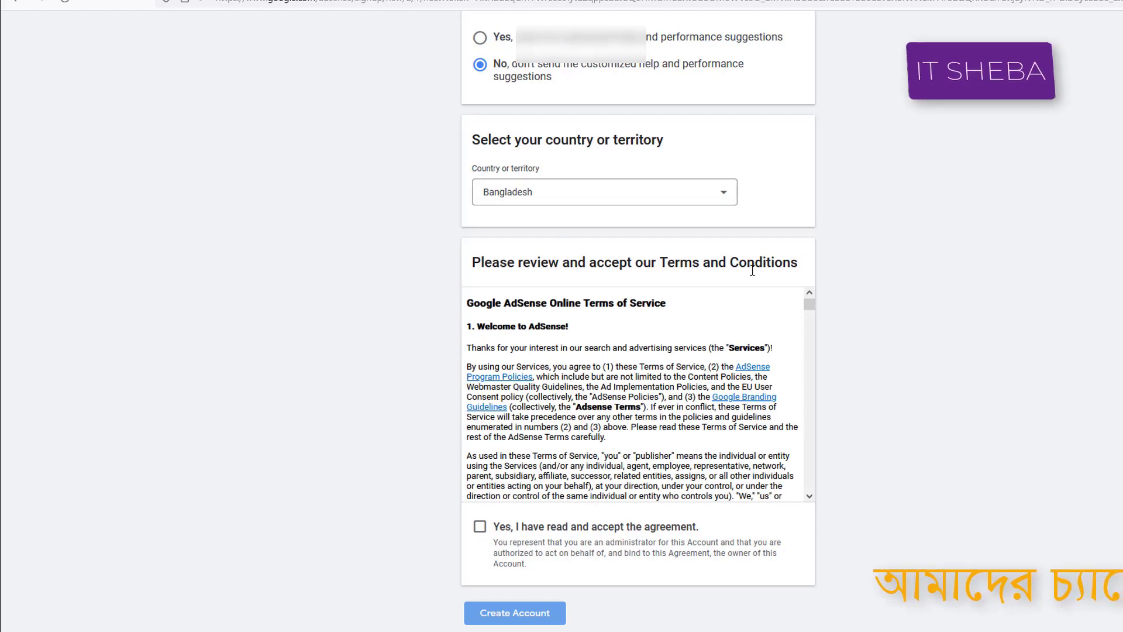
scroll(740, 461, "down", 1)
scroll(678, 425, "down", 1)
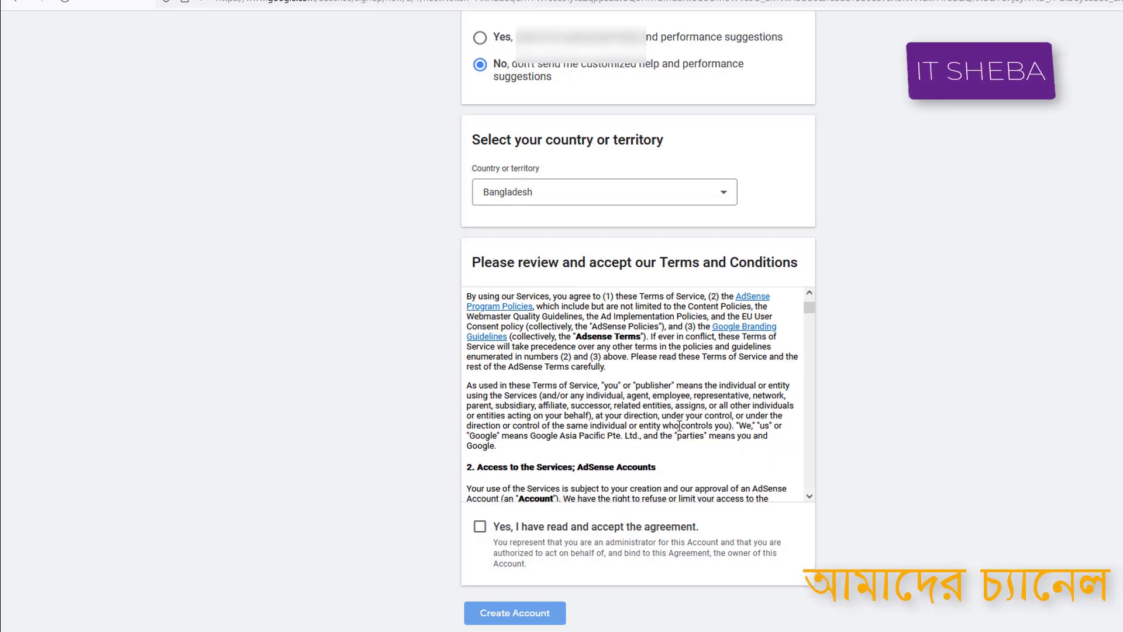
scroll(675, 427, "down", 1)
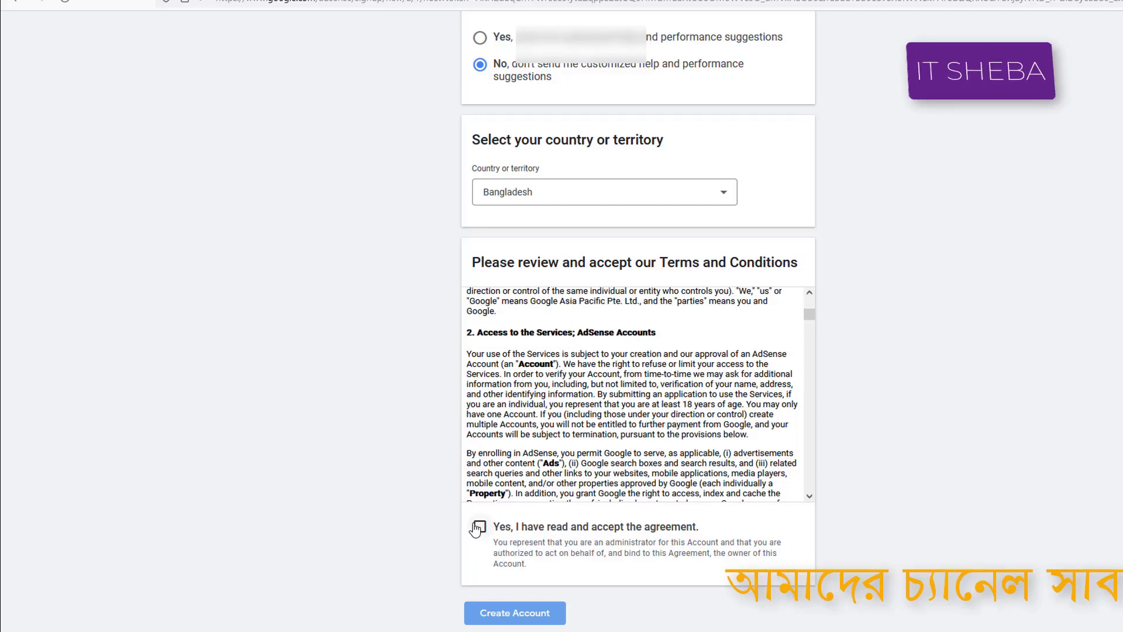
scroll(504, 483, "down", 2)
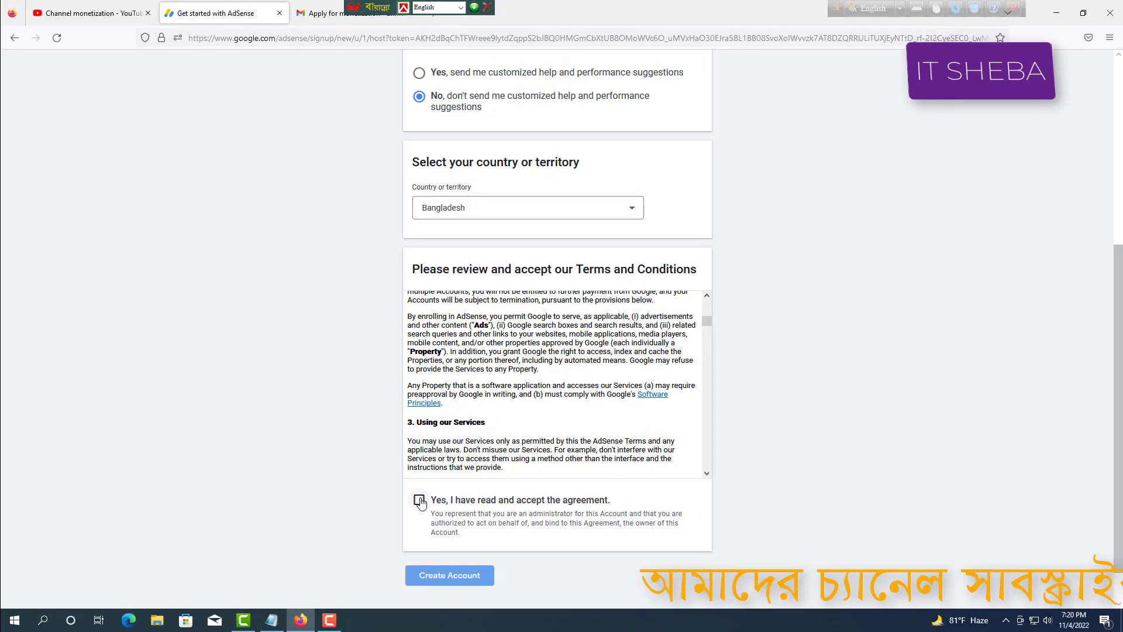
left_click(419, 501)
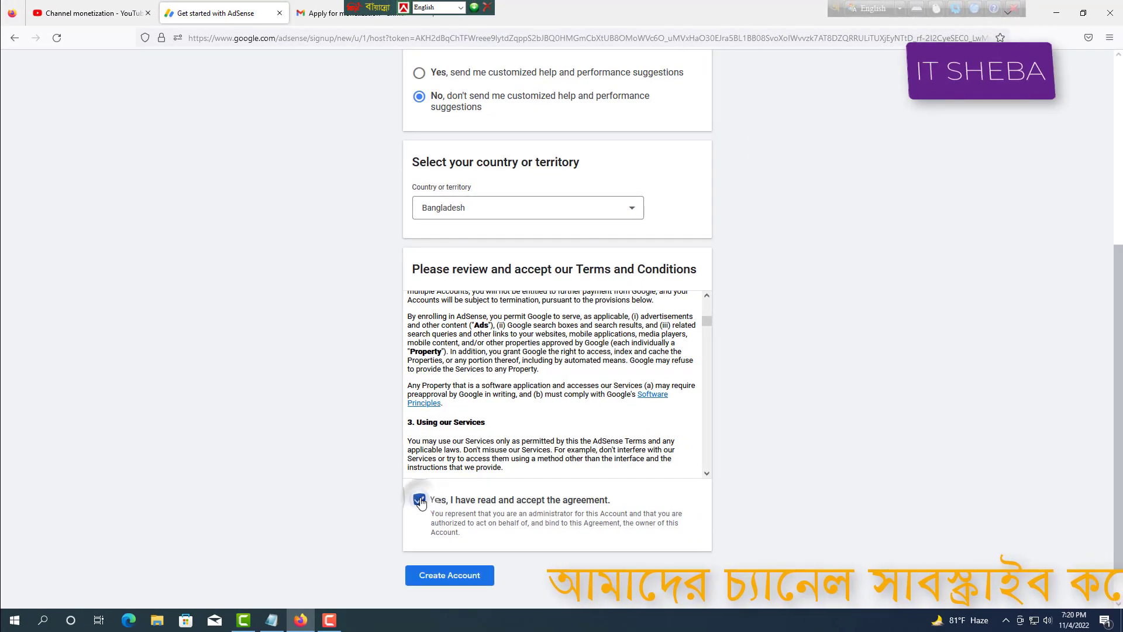
scroll(743, 514, "down", 1)
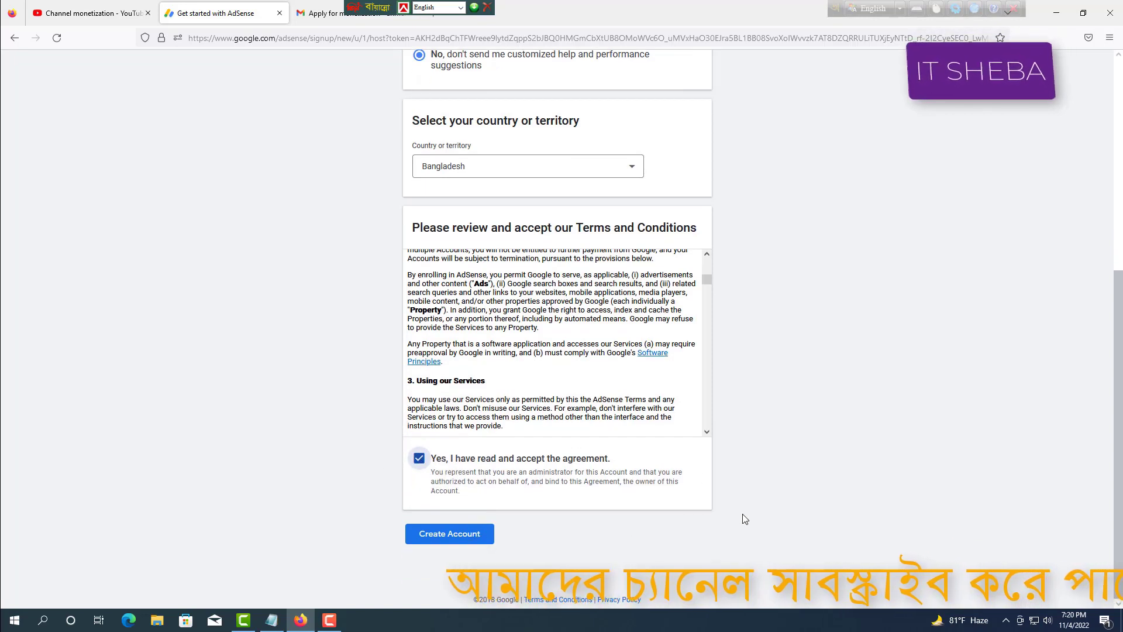
Create the AdSense account and keep the account type as Individual (স্বতন্ত্র).
left_click(452, 543)
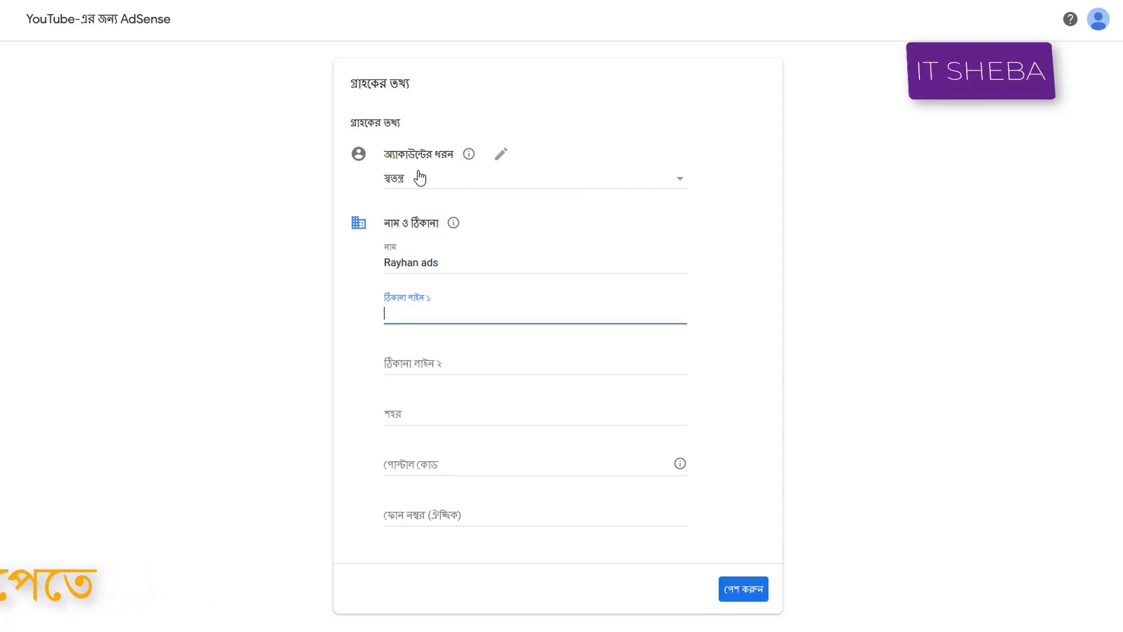
left_click(680, 186)
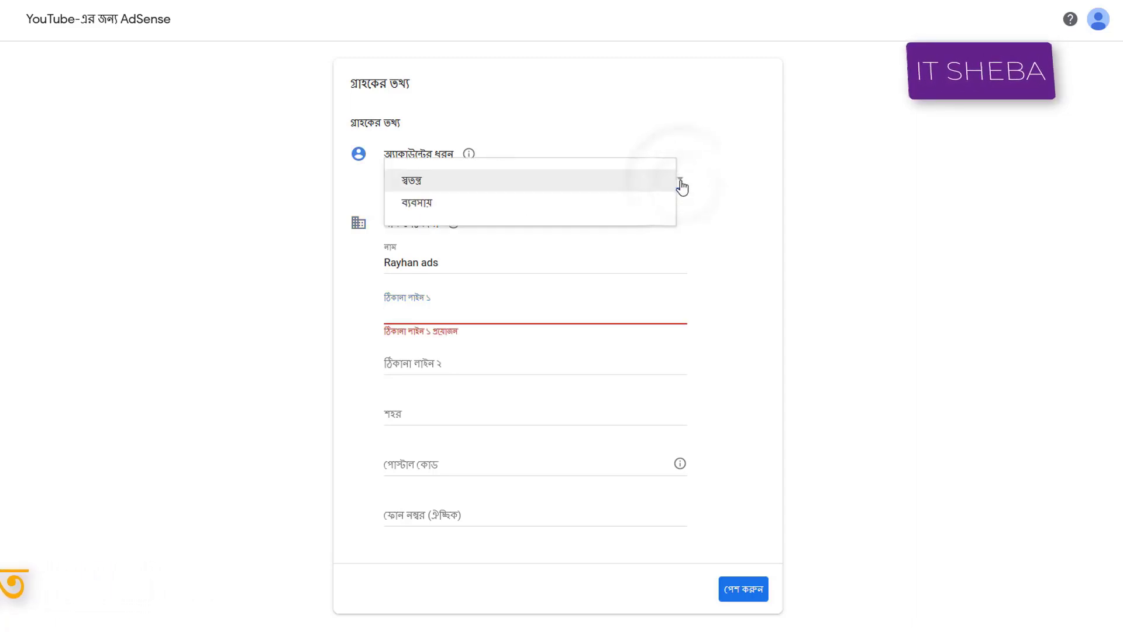
left_click(412, 182)
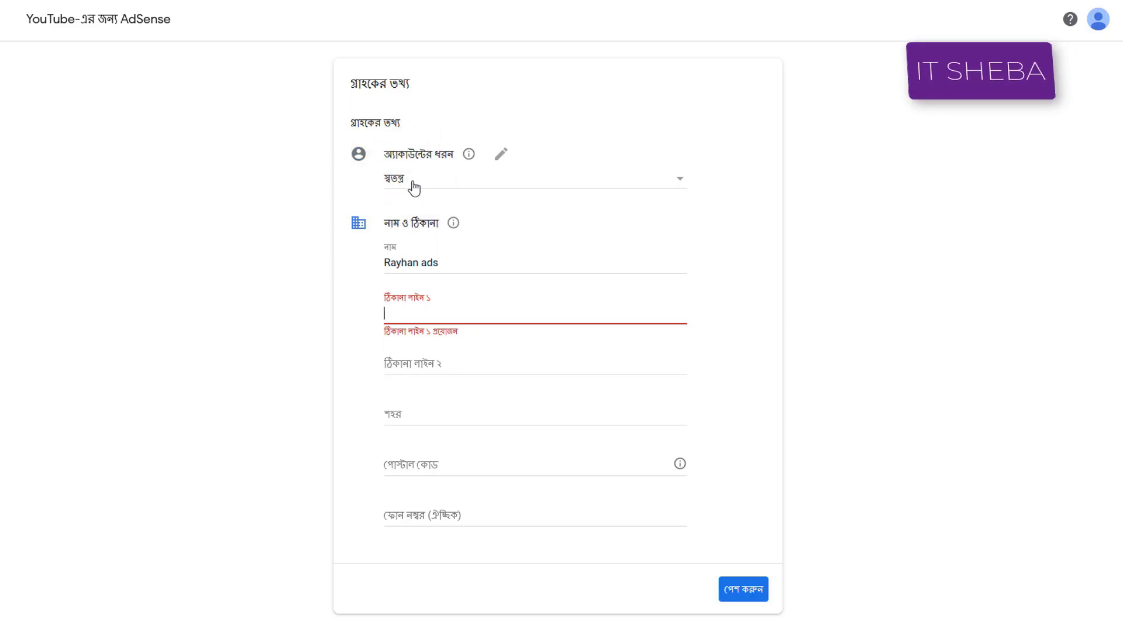
left_click(416, 177)
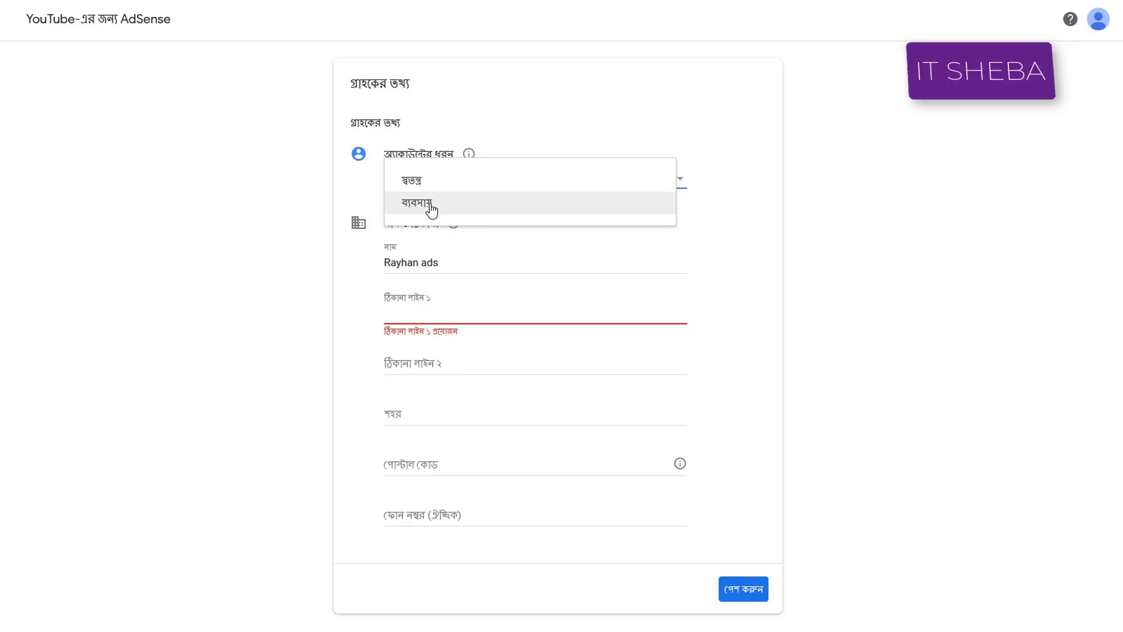
left_click(431, 185)
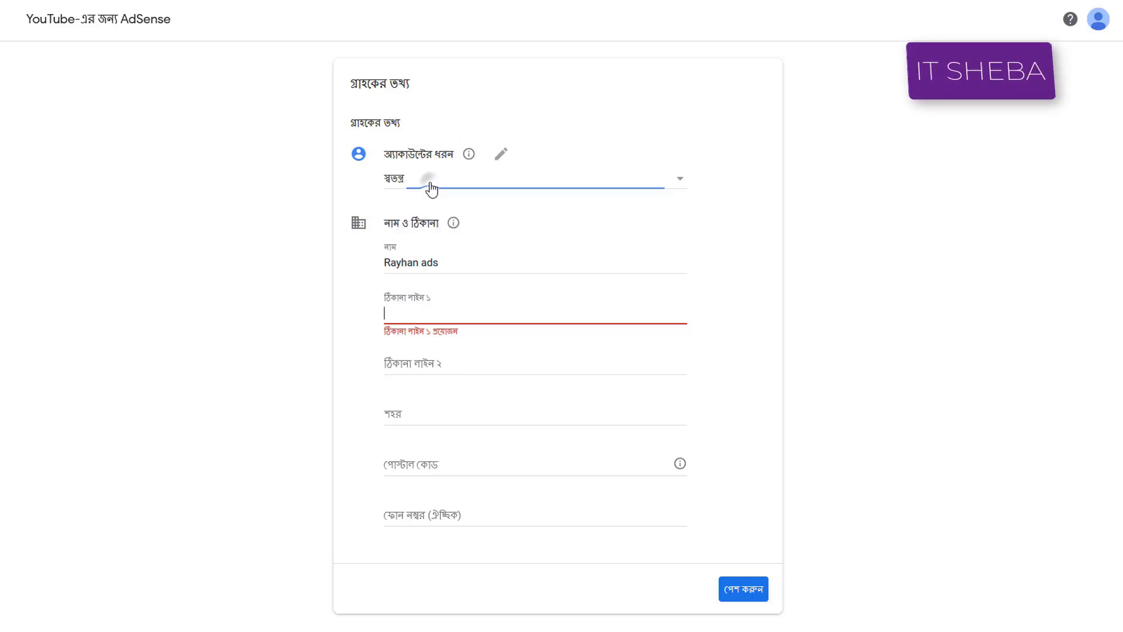
Replace the Name field's text with the account holder's full name by pasting it.
left_click_drag(451, 261, 375, 265)
right_click(427, 268)
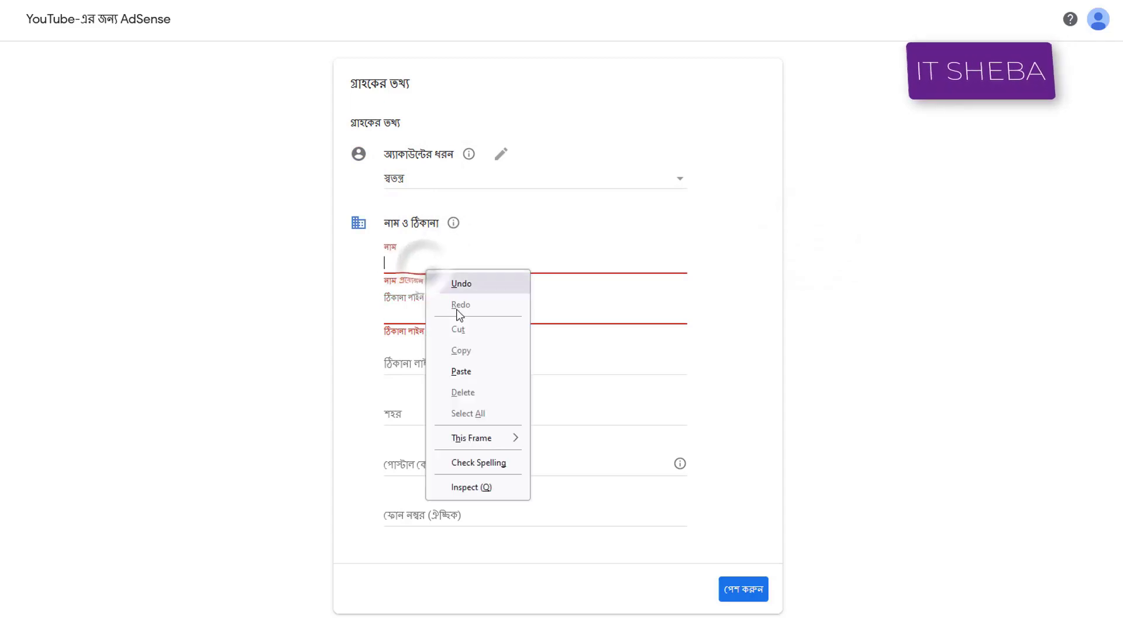
left_click(458, 371)
left_click(928, 241)
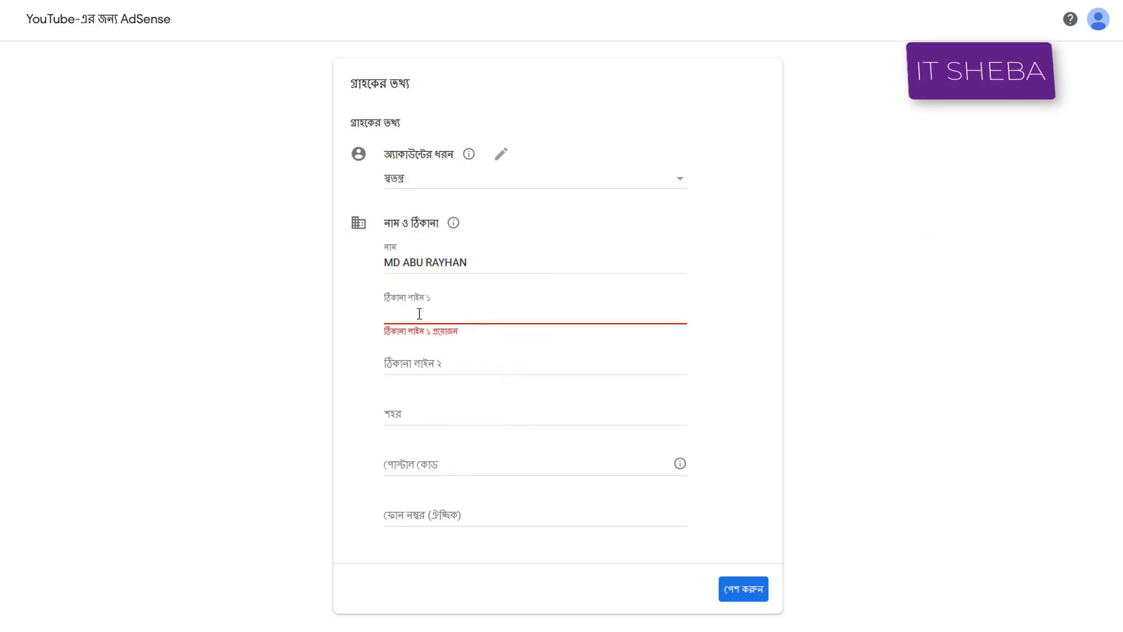
Copy the postal address from Notepad and paste it into Address line 1.
left_click(414, 308)
key("alt+Tab")
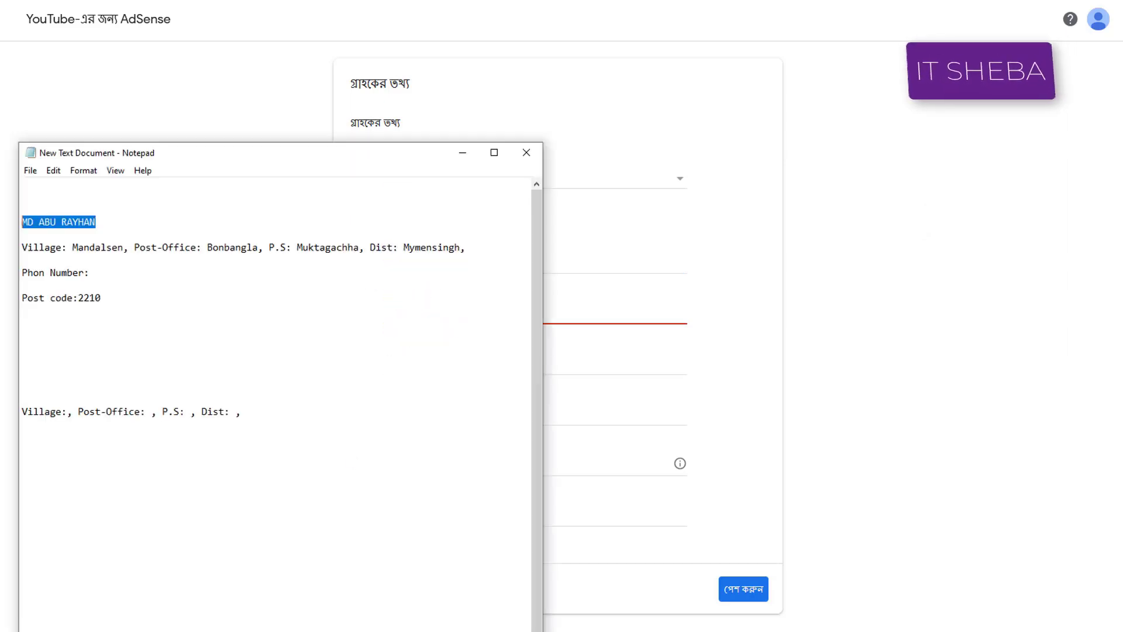
left_click_drag(493, 242, 8, 250)
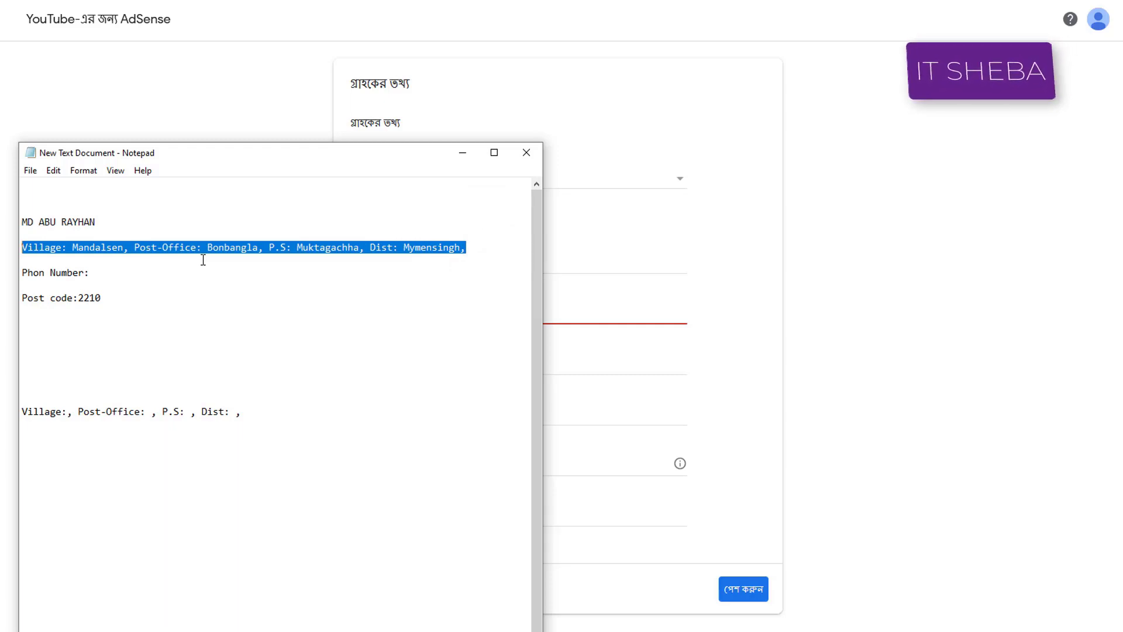
right_click(278, 246)
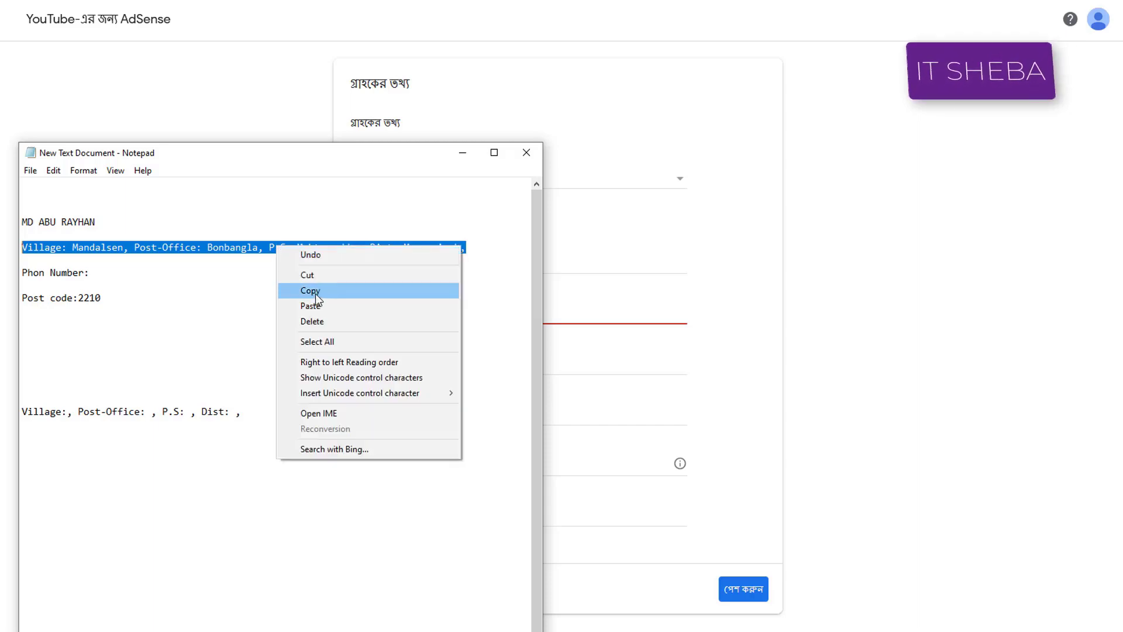
left_click(310, 290)
left_click(1023, 308)
left_click(430, 313)
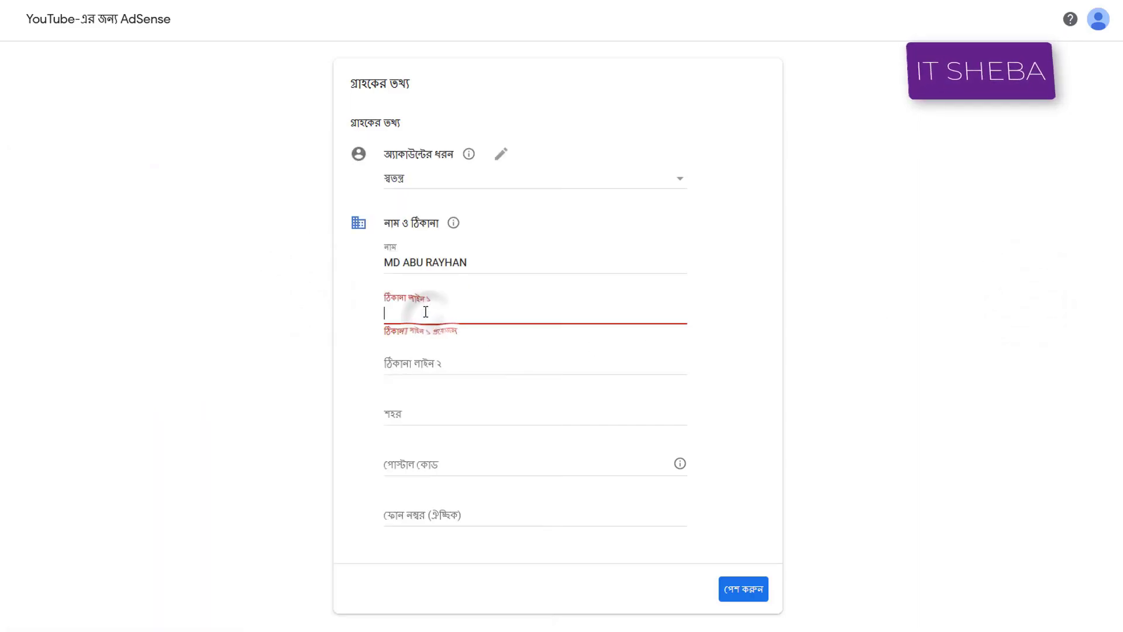
right_click(427, 311)
left_click(472, 415)
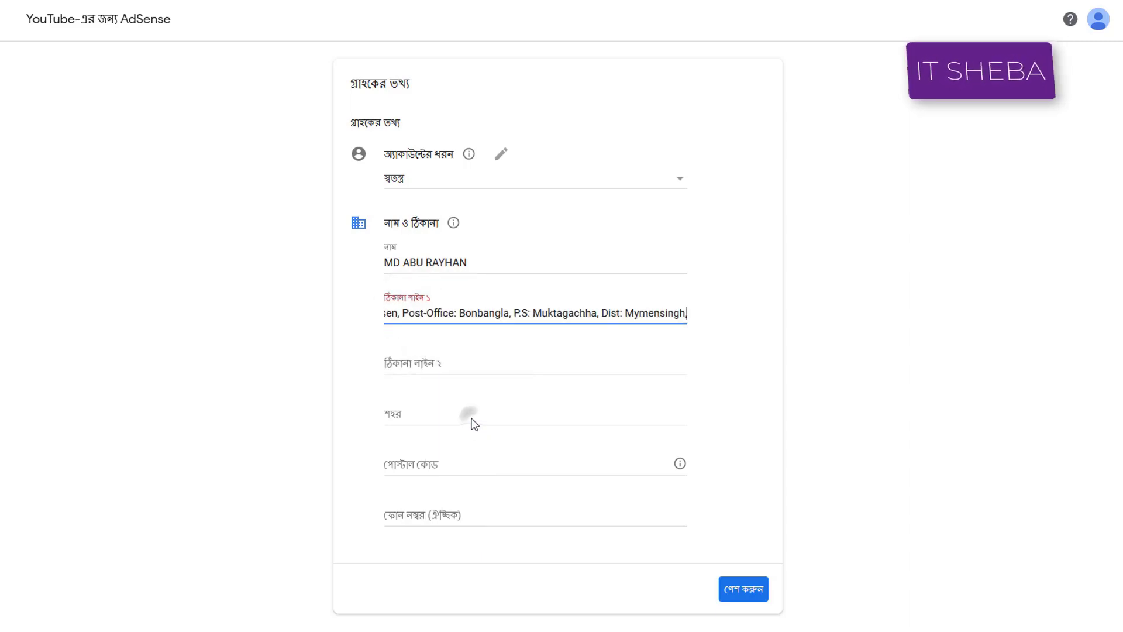
left_click(889, 307)
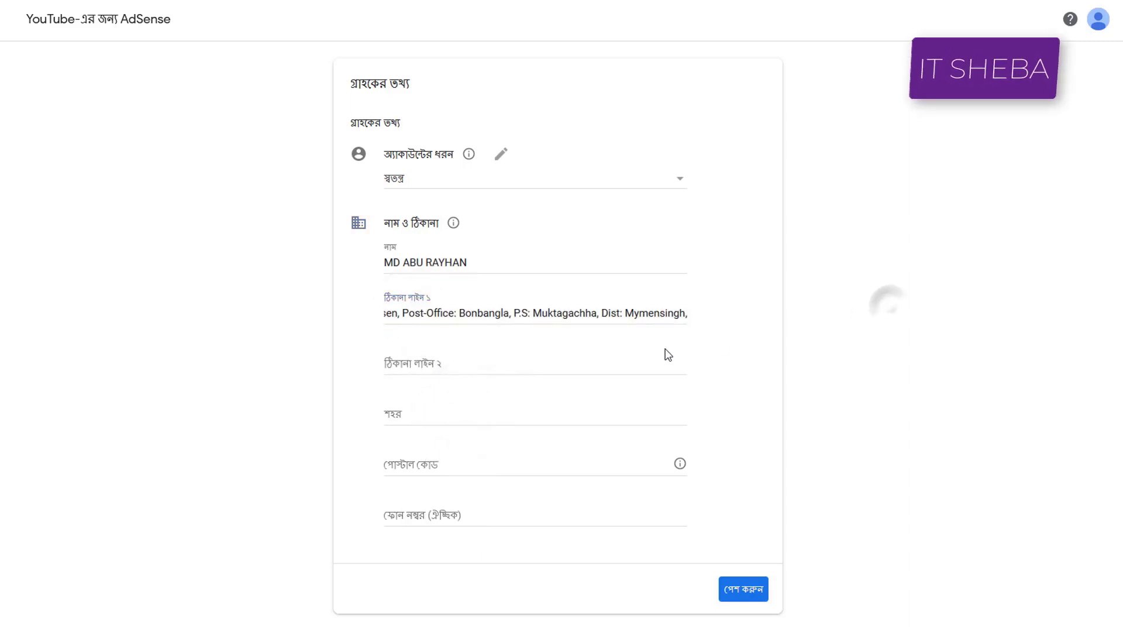
left_click(420, 359)
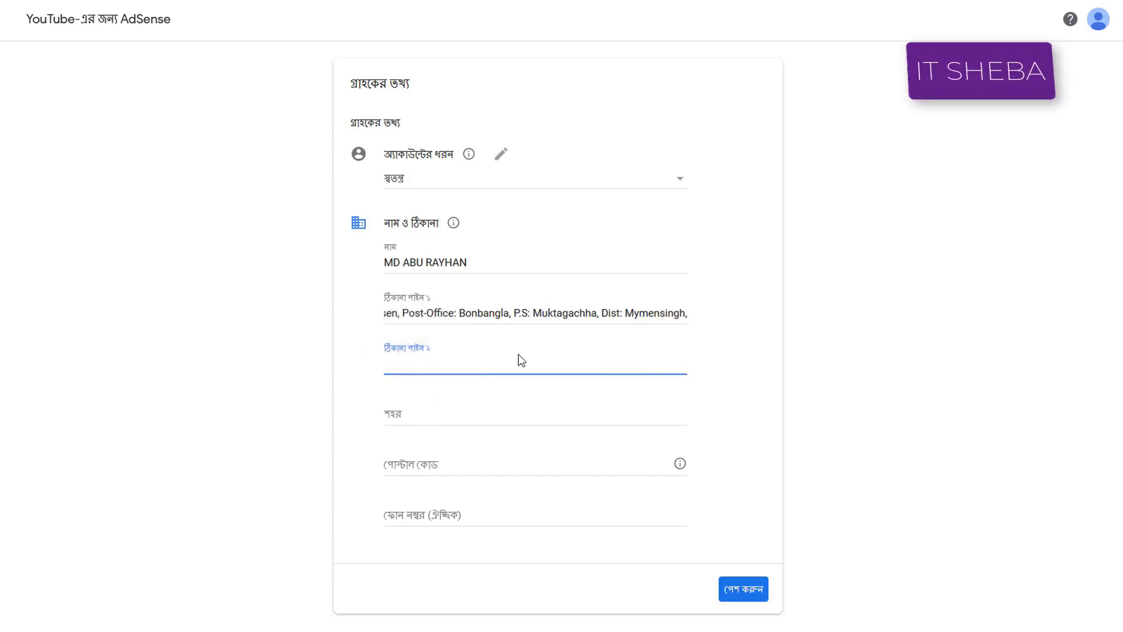
Enter the contact phone number in Address line 2 and the payee's city in the City field.
left_click(485, 417)
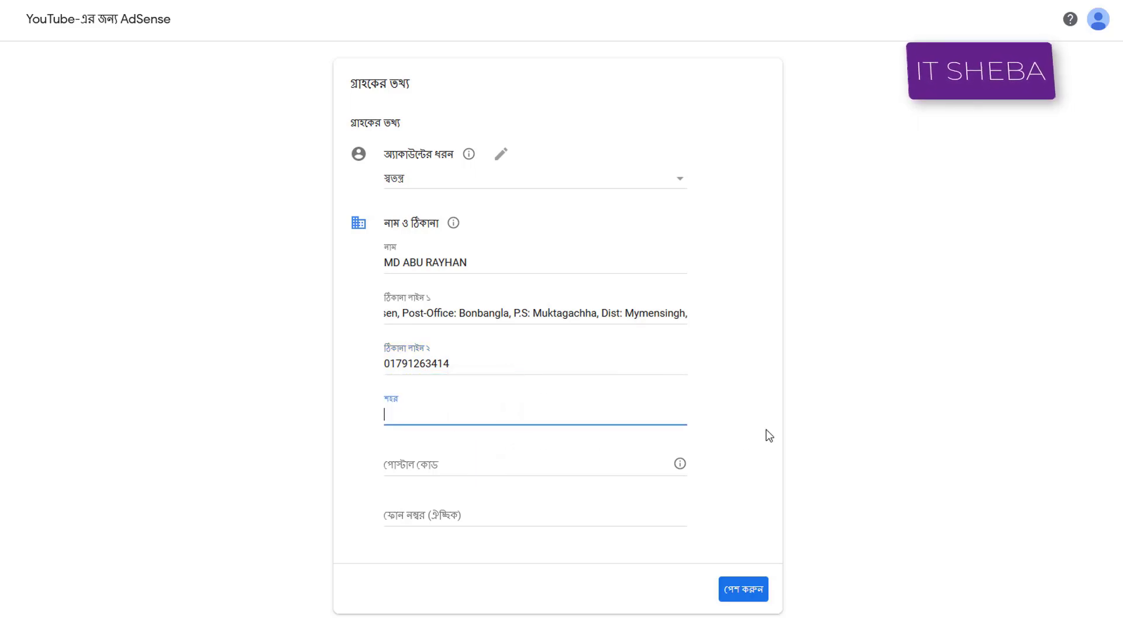
type("Mymensingh")
left_click(454, 472)
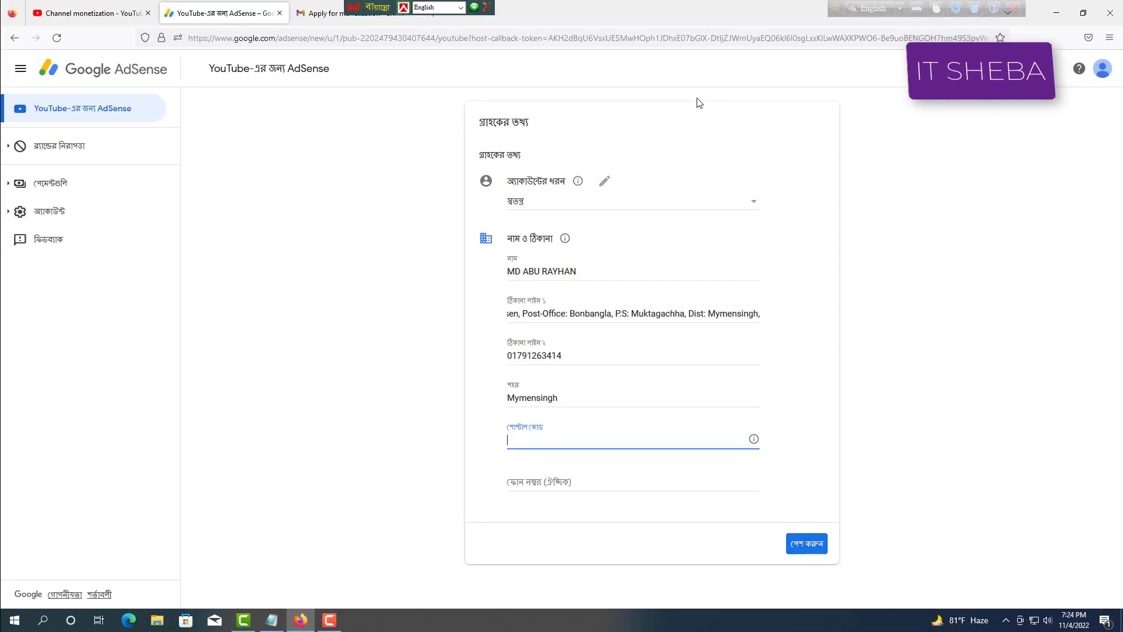
In a new tab, search Google for the payee's town postcode and select the postcode number.
left_click_drag(359, 6, 217, 6)
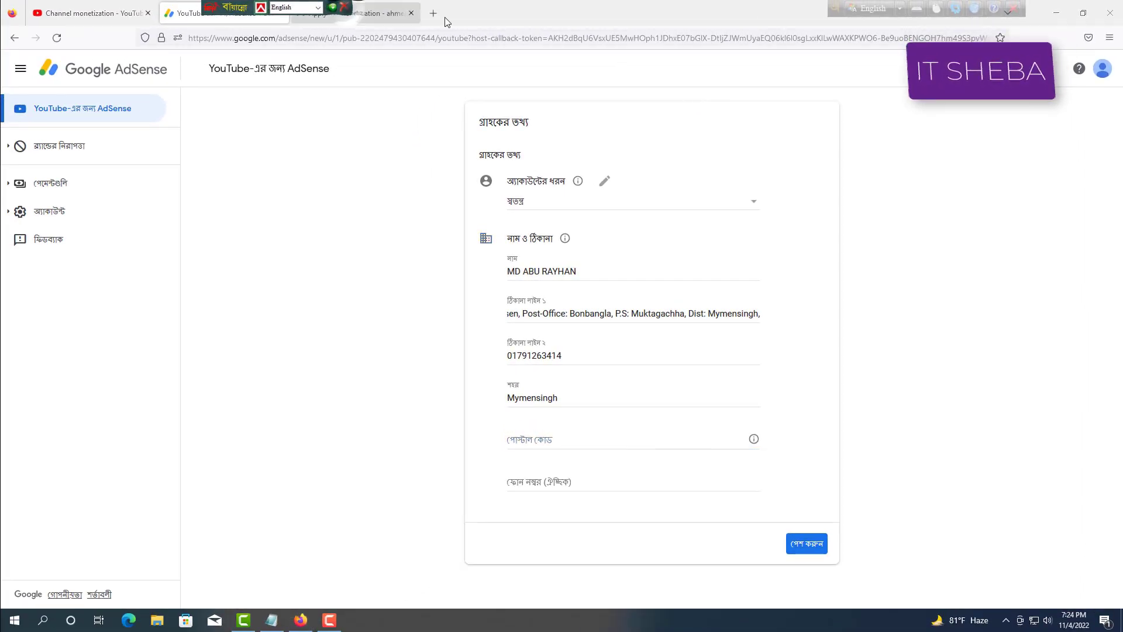
left_click(432, 13)
left_click(455, 42)
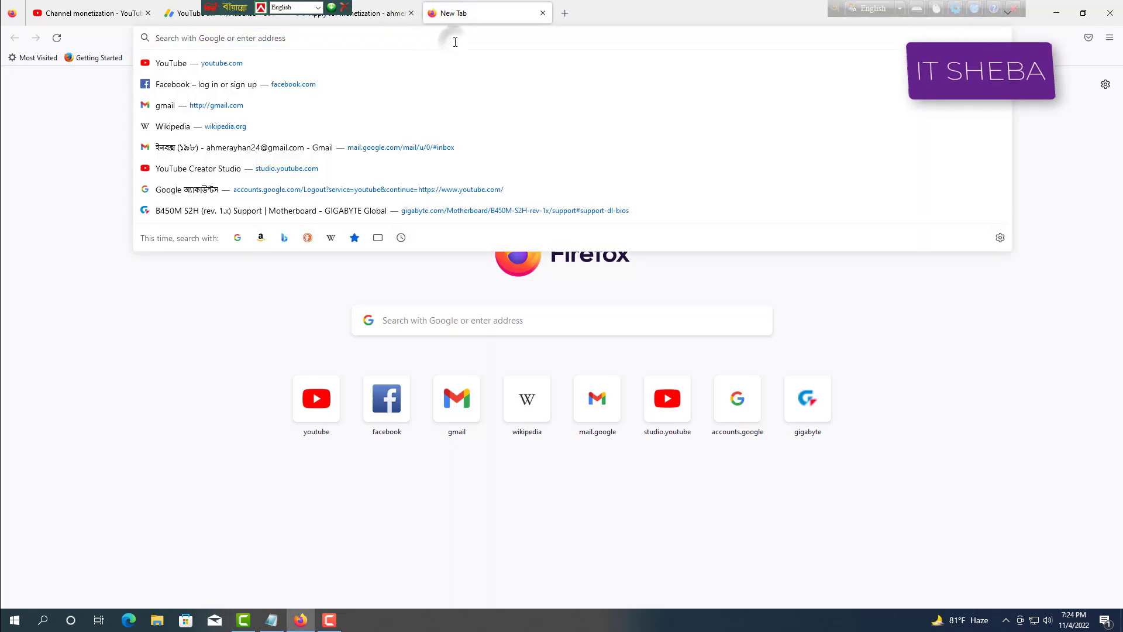
type("mu")
type("kt")
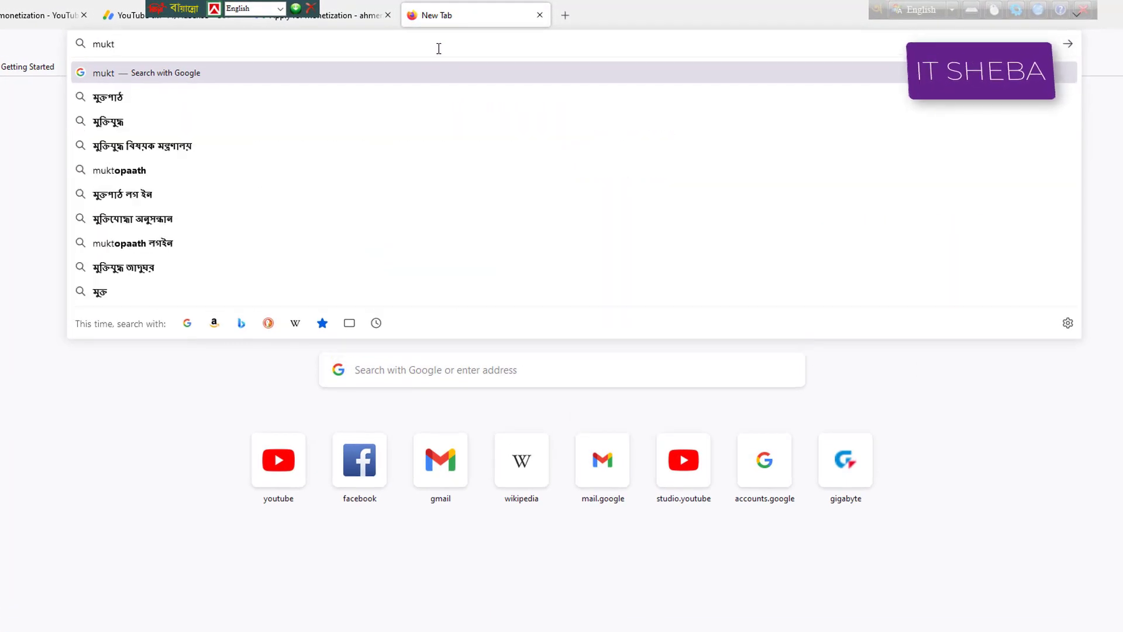
type("agachh")
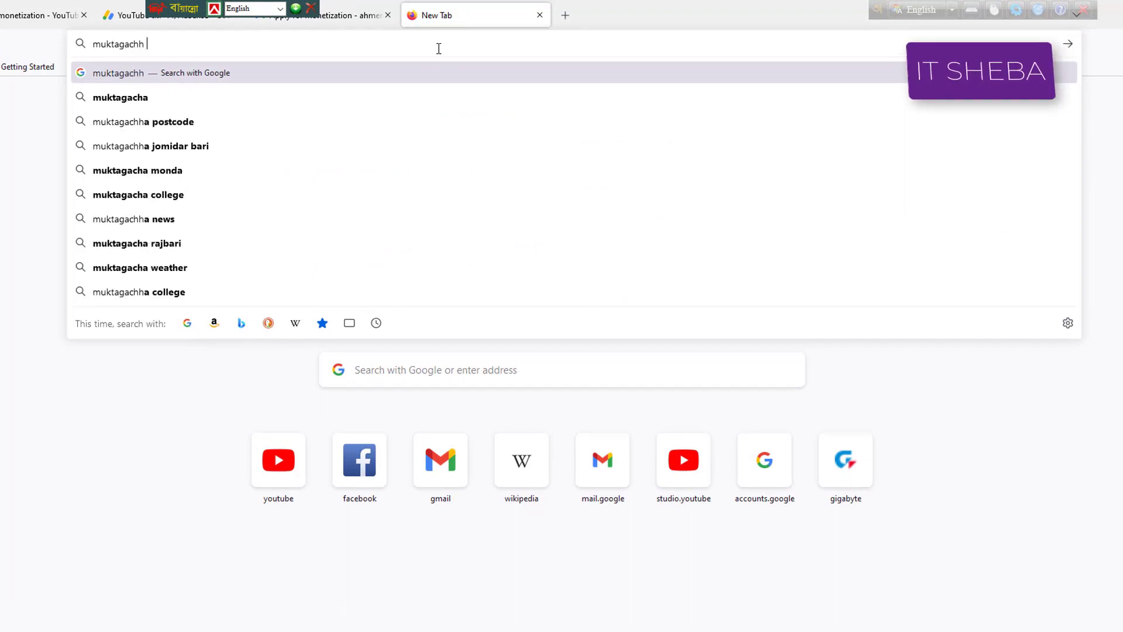
type(" pos")
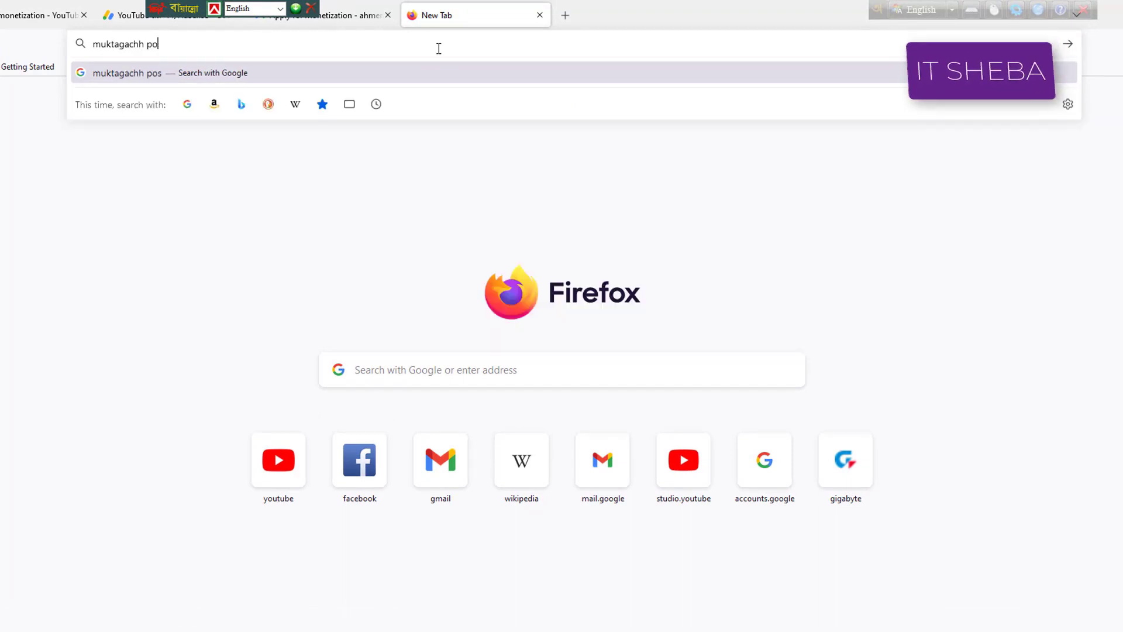
key("BackSpace")
key("BackSpace")
key("BackSpace")
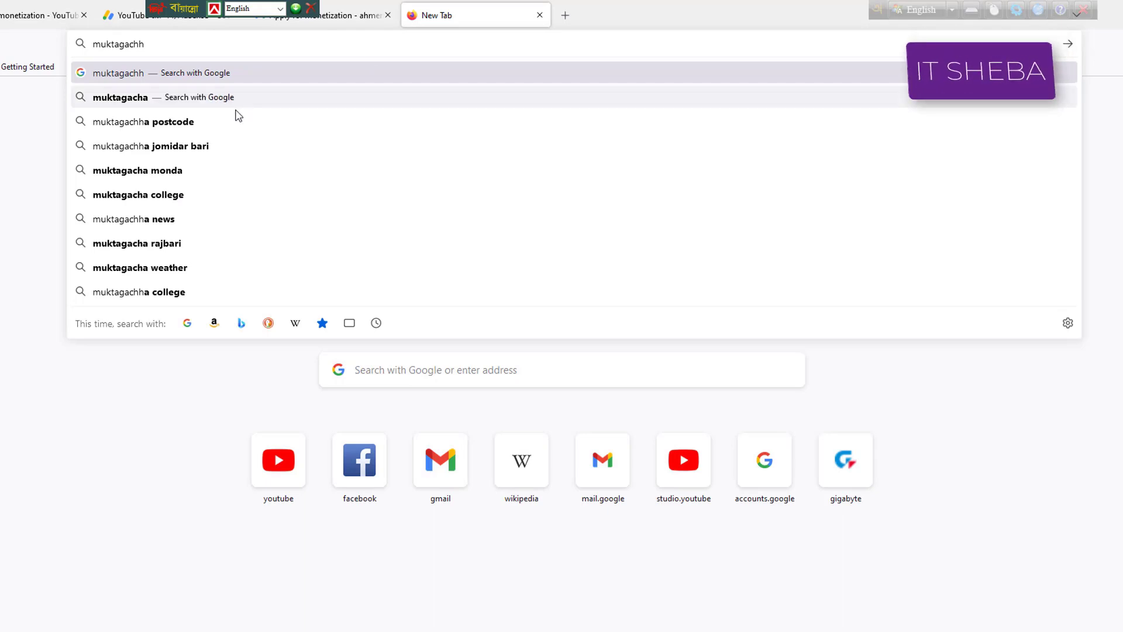
left_click(211, 121)
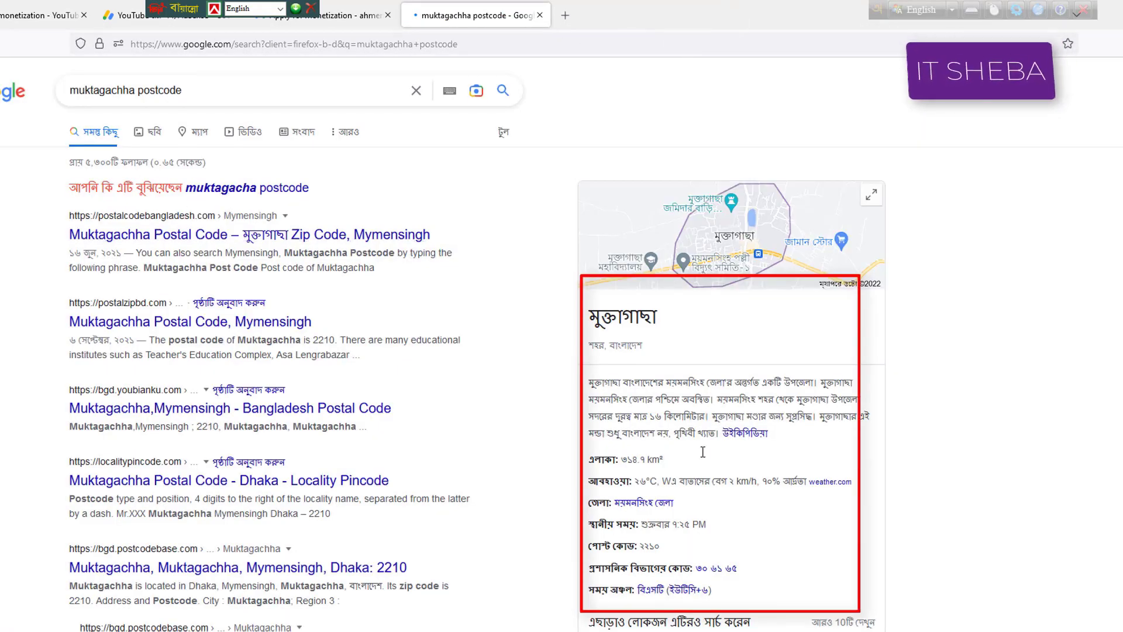
left_click_drag(660, 547, 592, 557)
left_click_drag(671, 547, 638, 545)
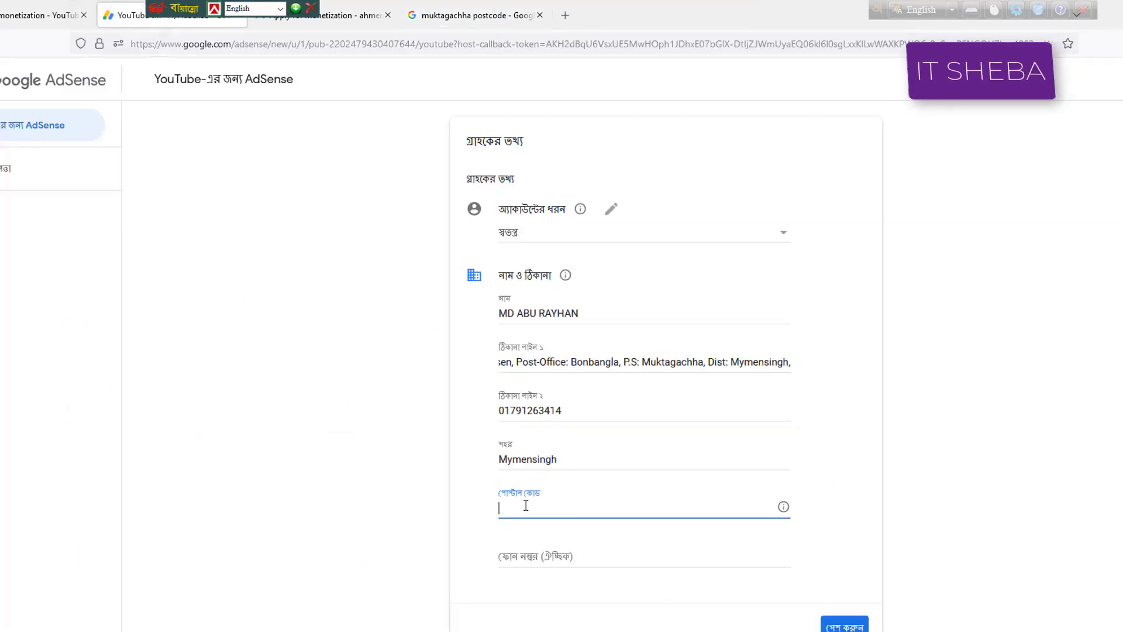
Fill in the town's postal code and phone number fields, then submit the AdSense customer information.
left_click(531, 508)
type("221")
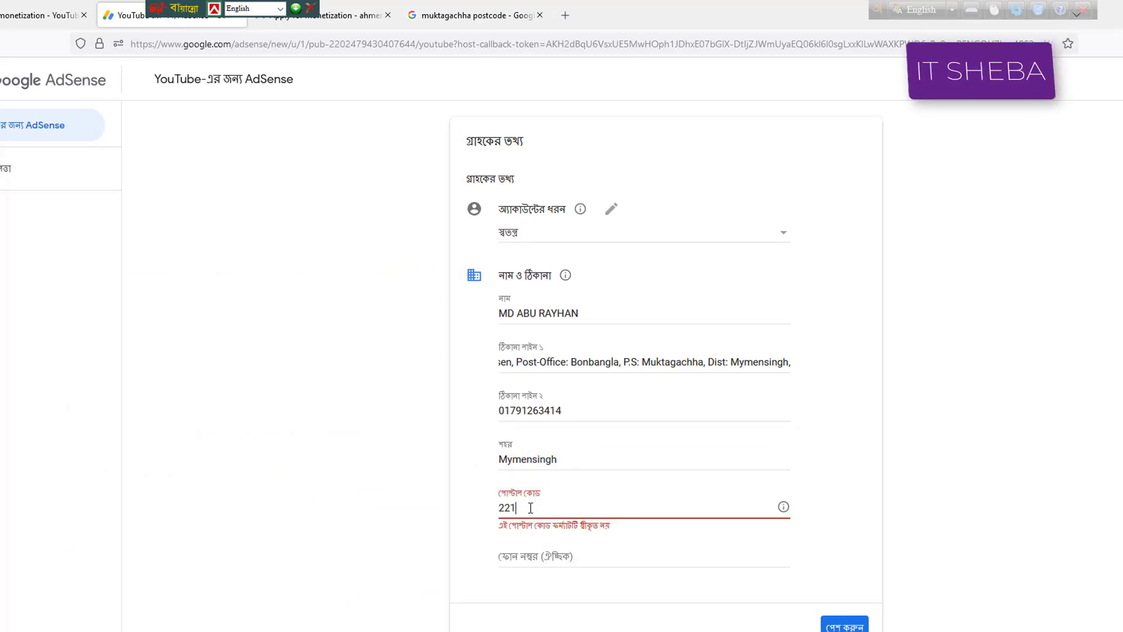
type("0")
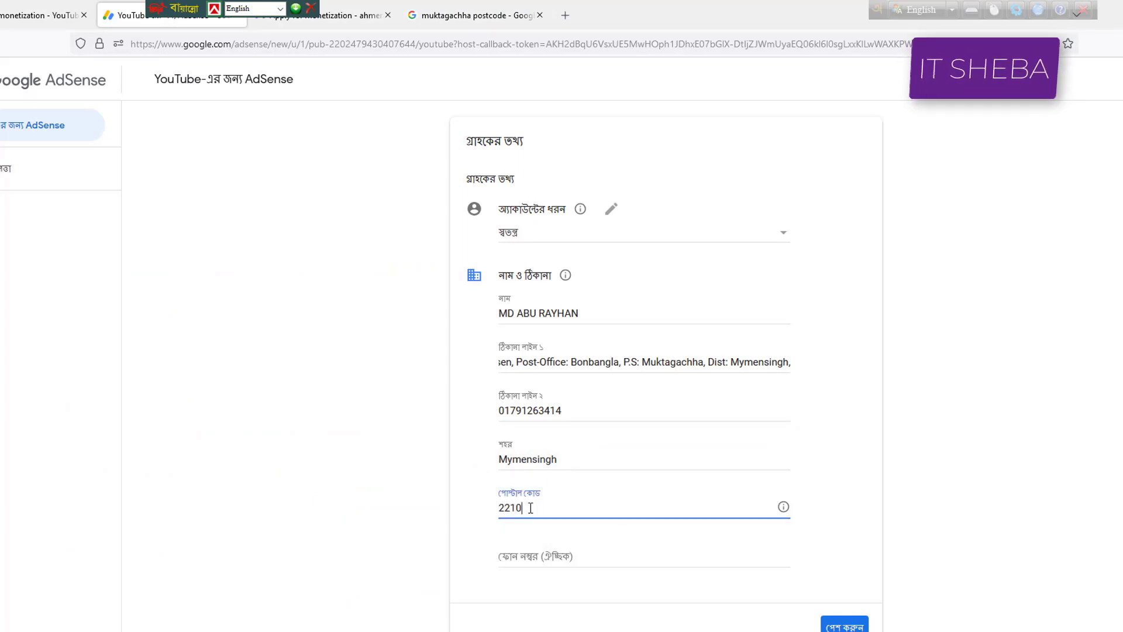
left_click(549, 557)
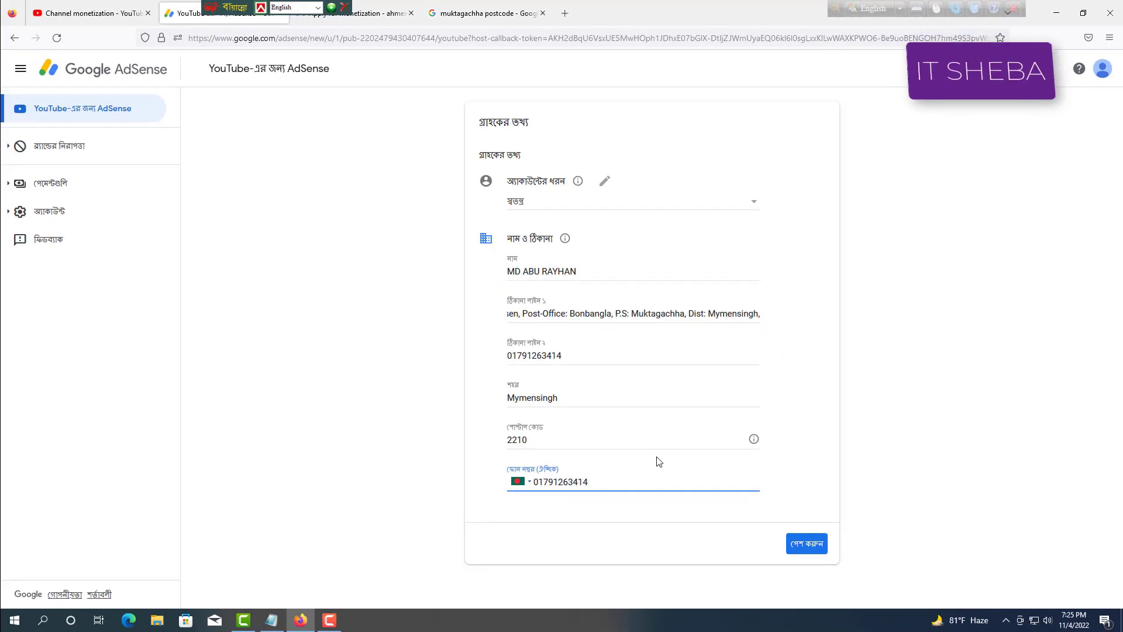
left_click(803, 551)
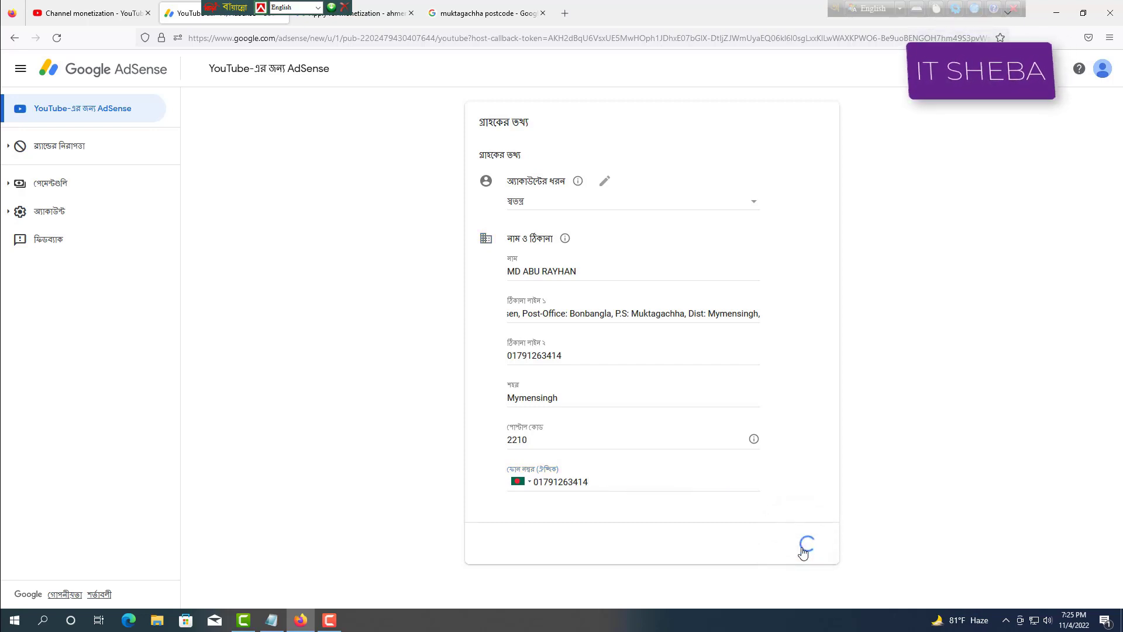